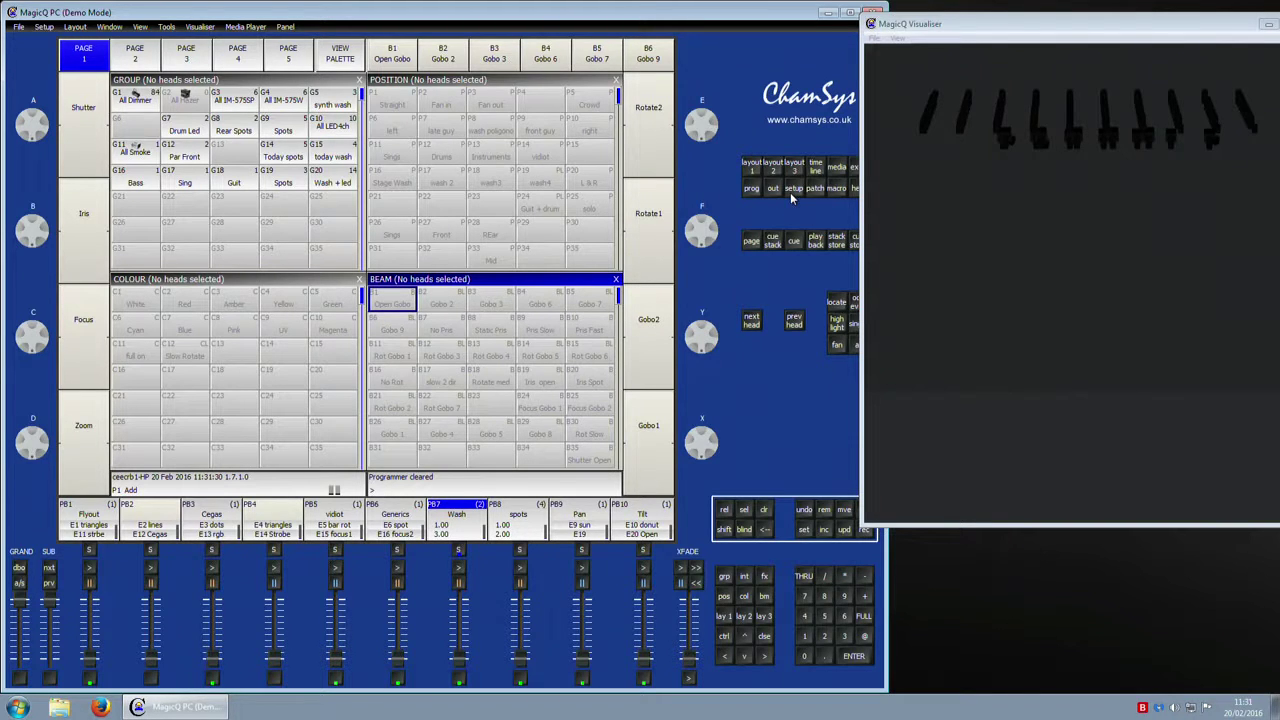
left_click_drag(1183, 121, 1171, 145)
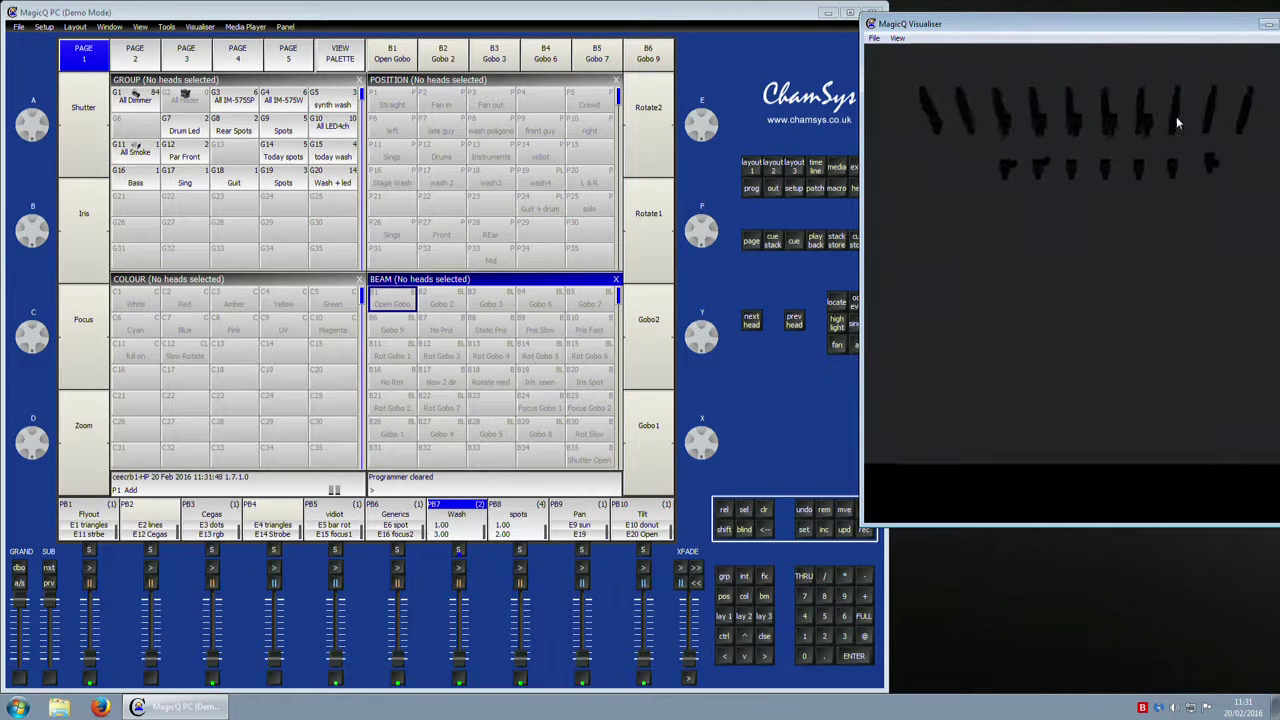
left_click_drag(1171, 234, 1088, 372)
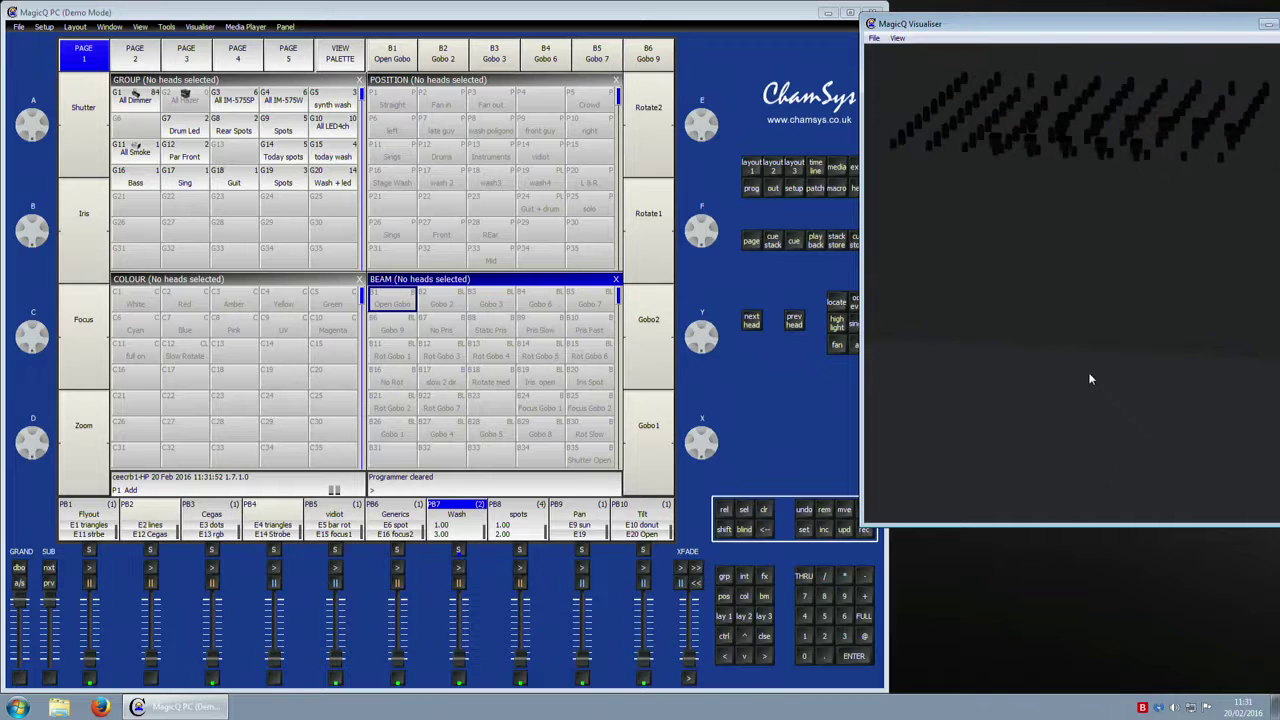
left_click_drag(1133, 320, 1157, 337)
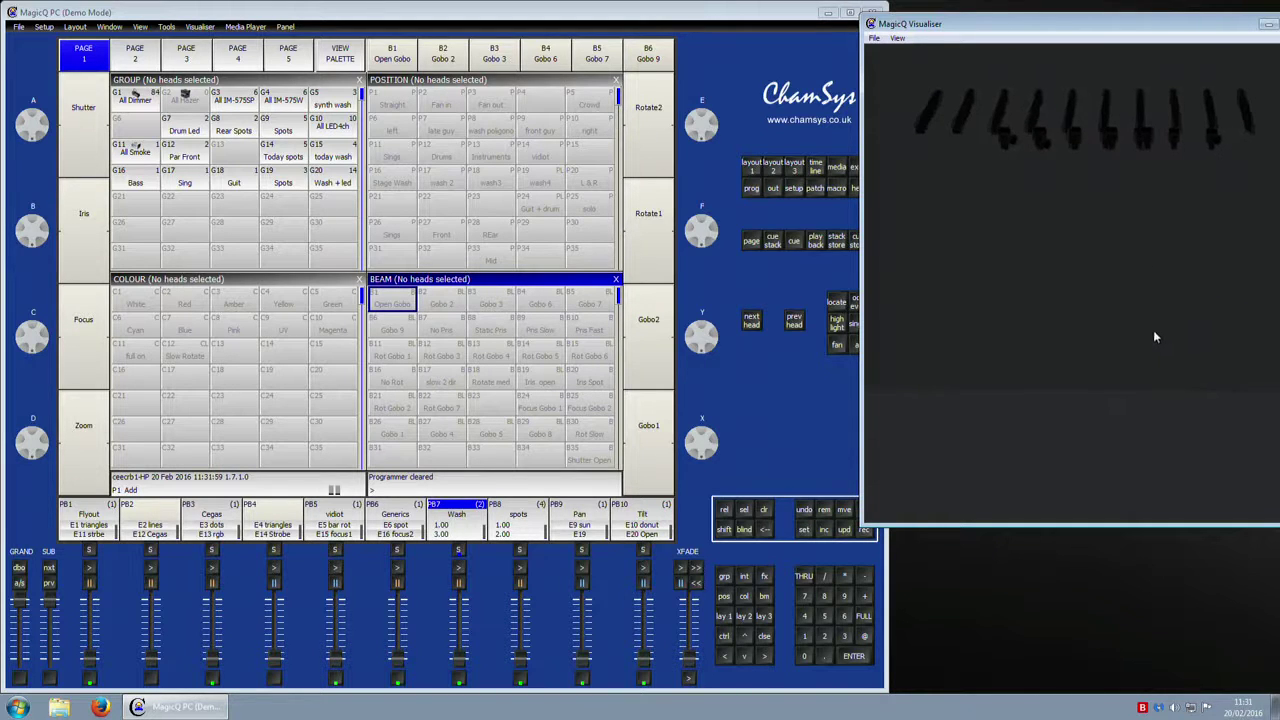
Step: Look at the execute grid, then highlight the Playback Go/Pause use Exec Grid 1 option in the playback settings
left_click(855, 168)
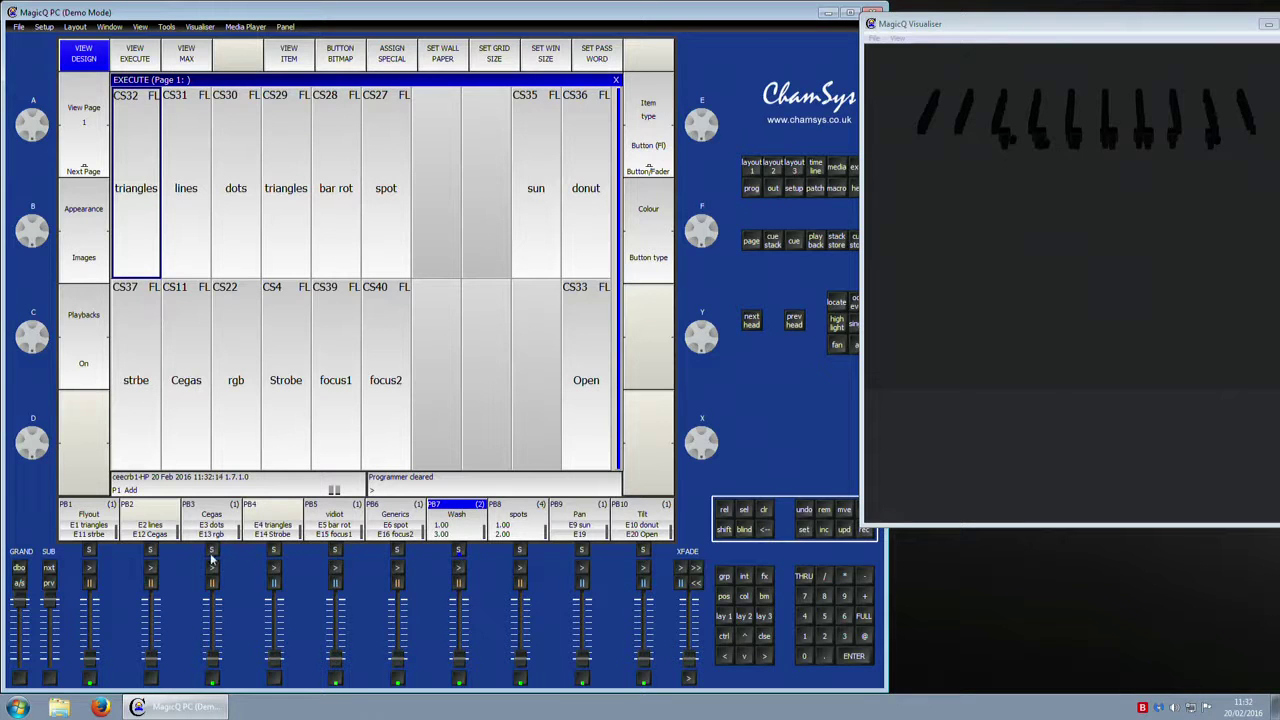
left_click(801, 191)
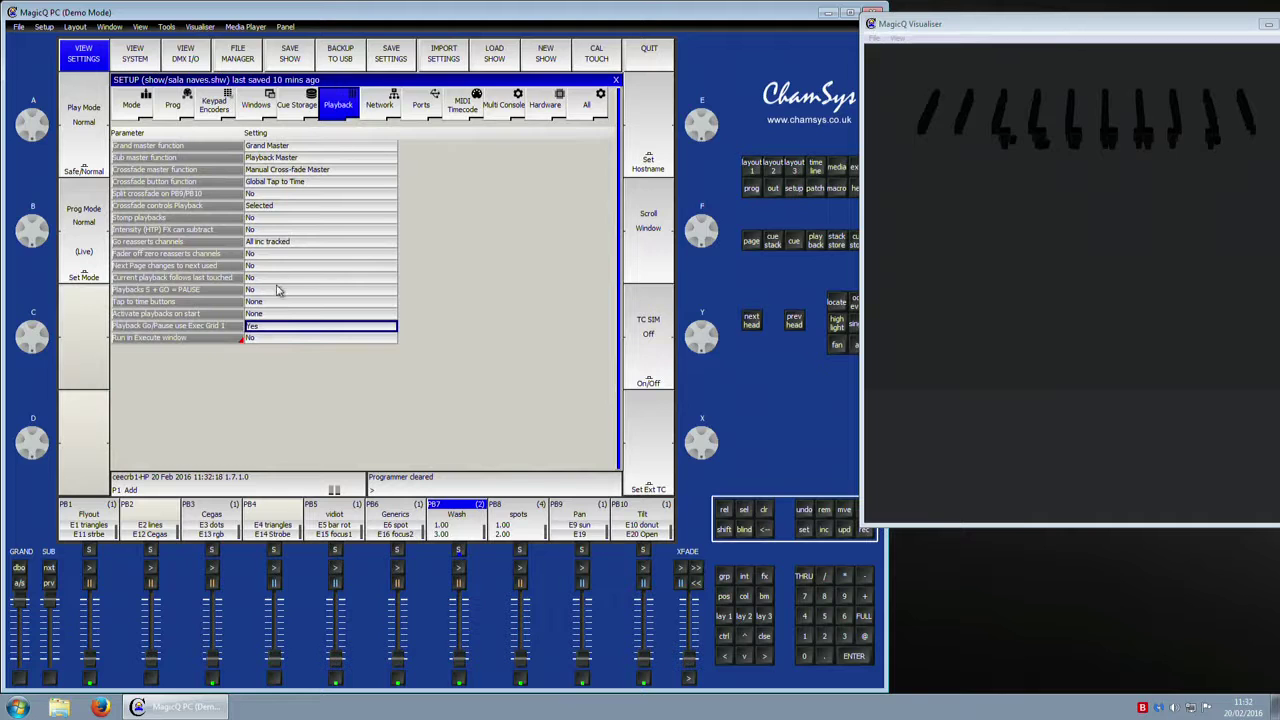
left_click(196, 328)
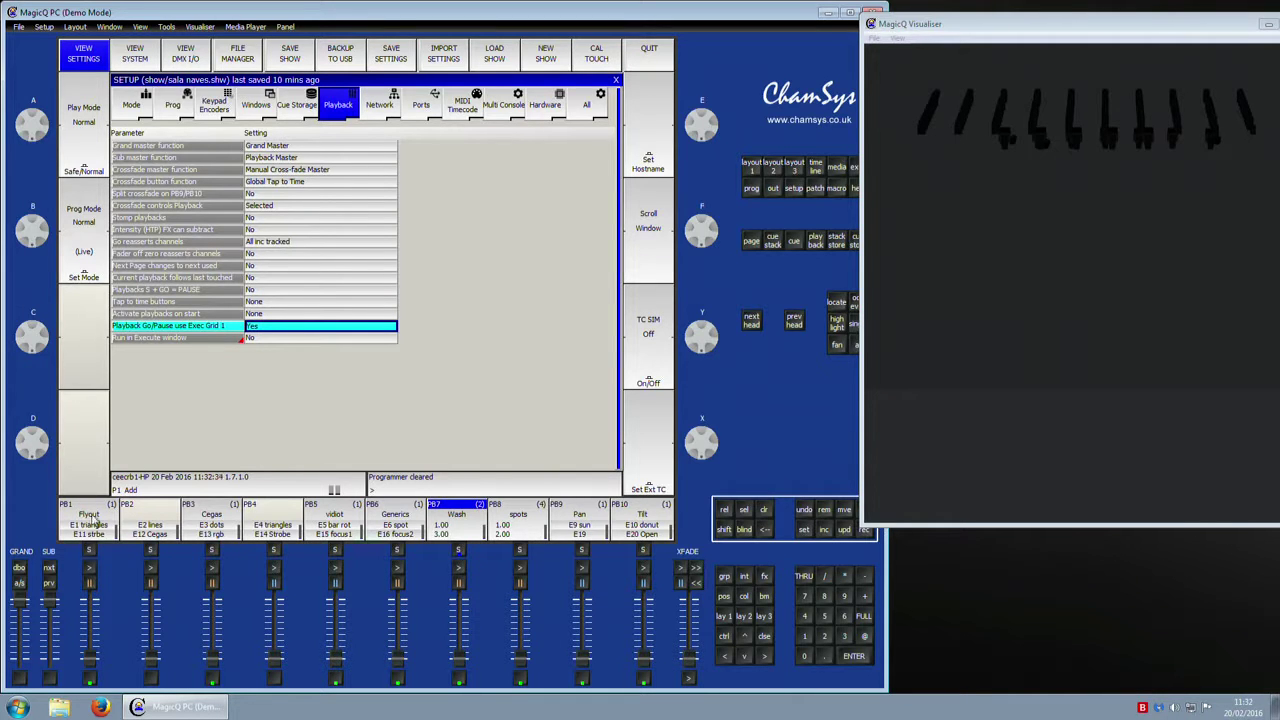
Step: Fade the Cegas playback and then the Wash playback up and back down to zero
left_click_drag(213, 655, 212, 608)
left_click_drag(212, 608, 212, 660)
left_click_drag(336, 662, 463, 582)
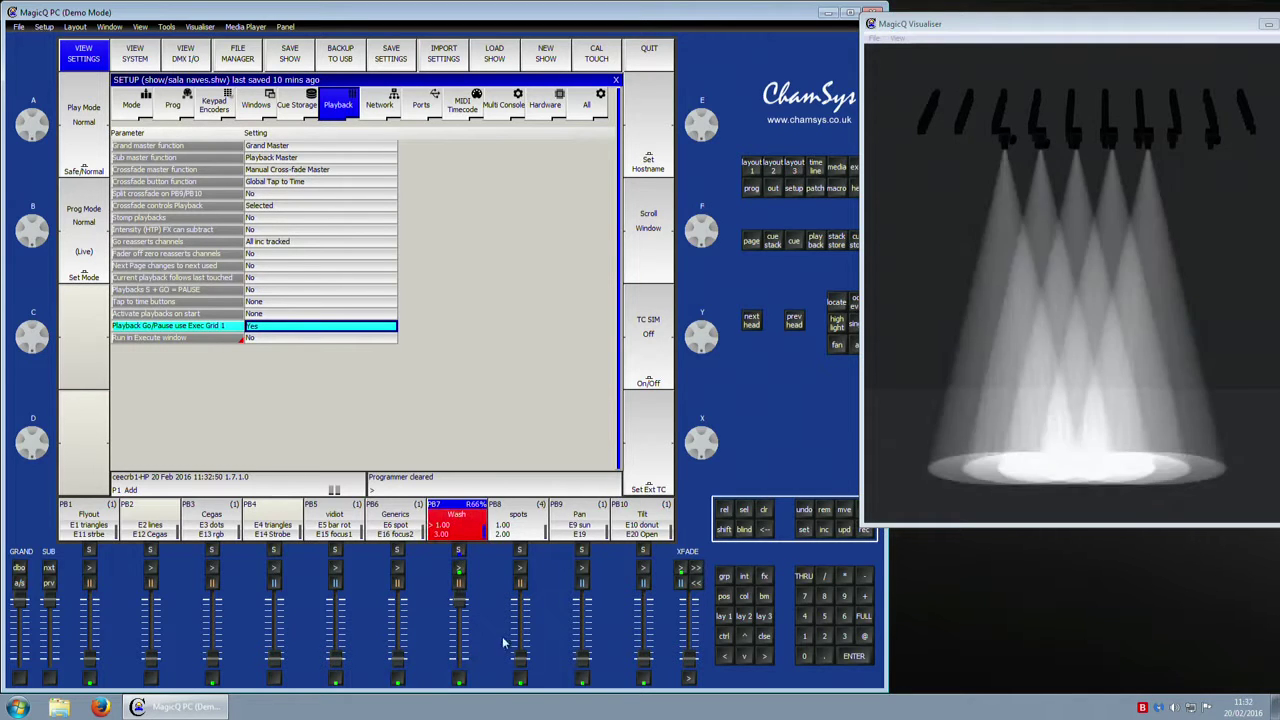
left_click_drag(519, 660, 530, 681)
left_click_drag(462, 600, 460, 660)
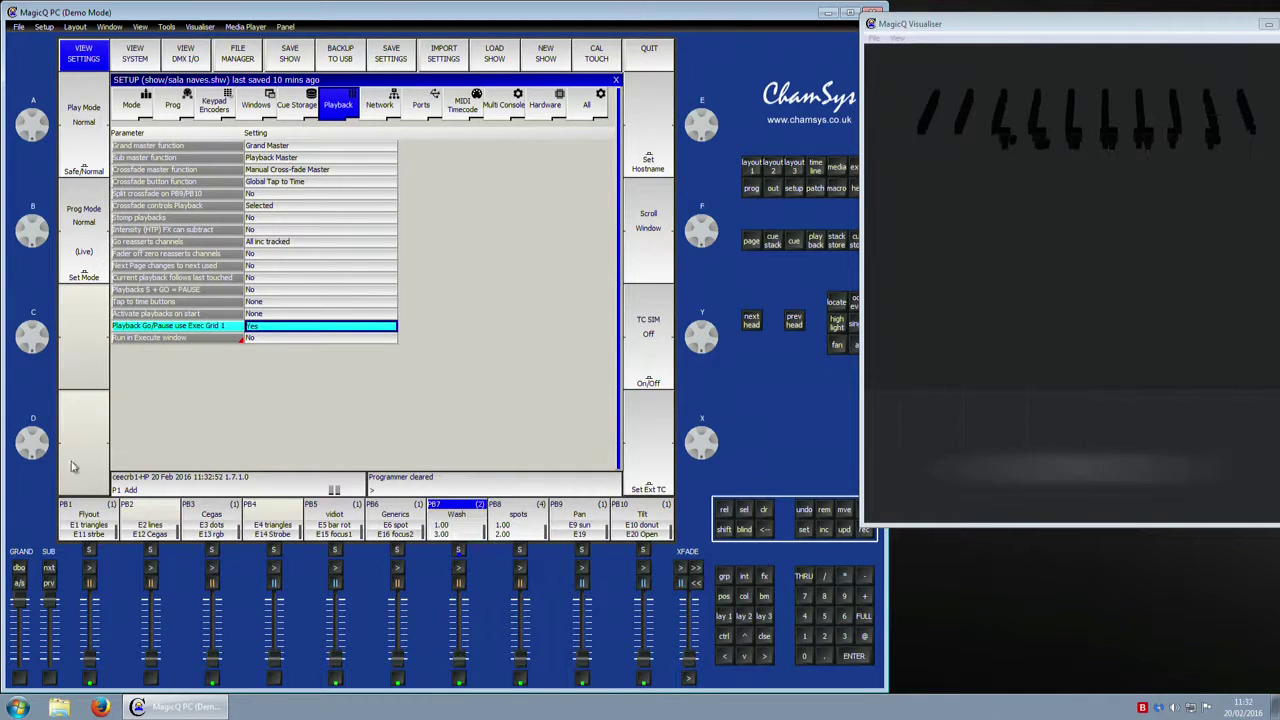
Step: Bring up the spots playback and fire the triangles, lines, dots, triangles, bar rot and spot executes from playbacks 1 to 6
left_click(524, 665)
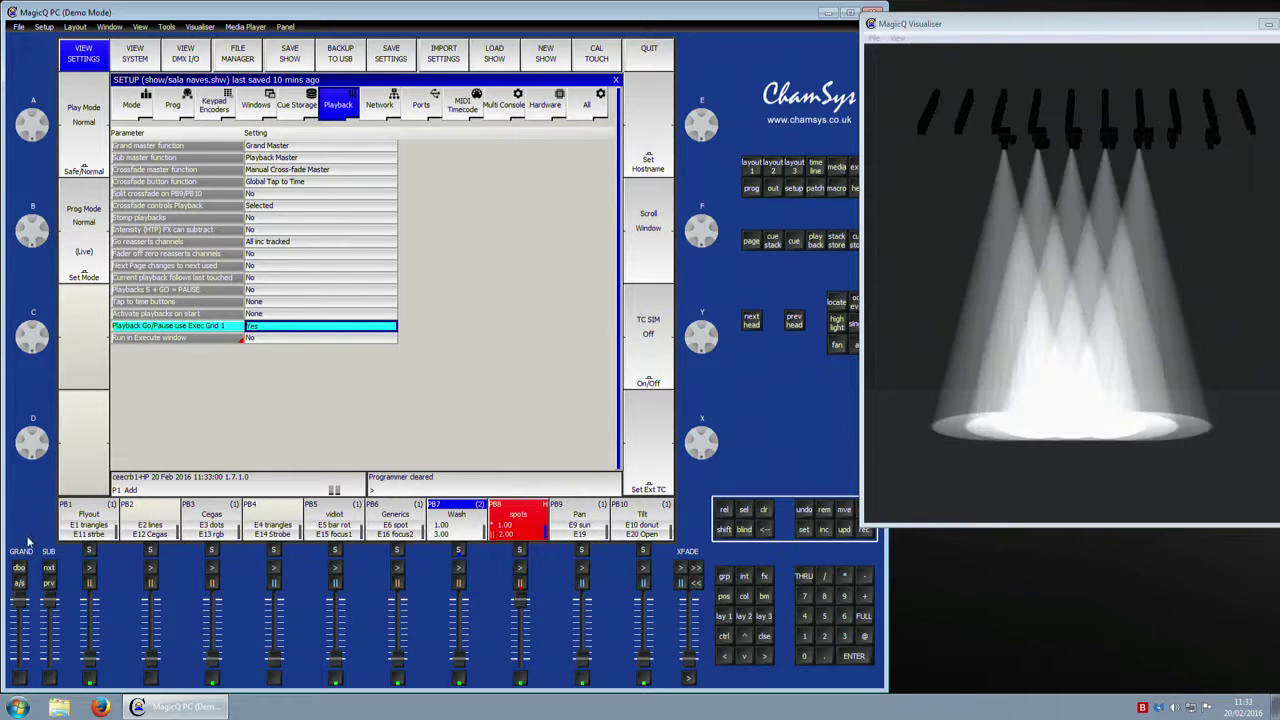
left_click(89, 571)
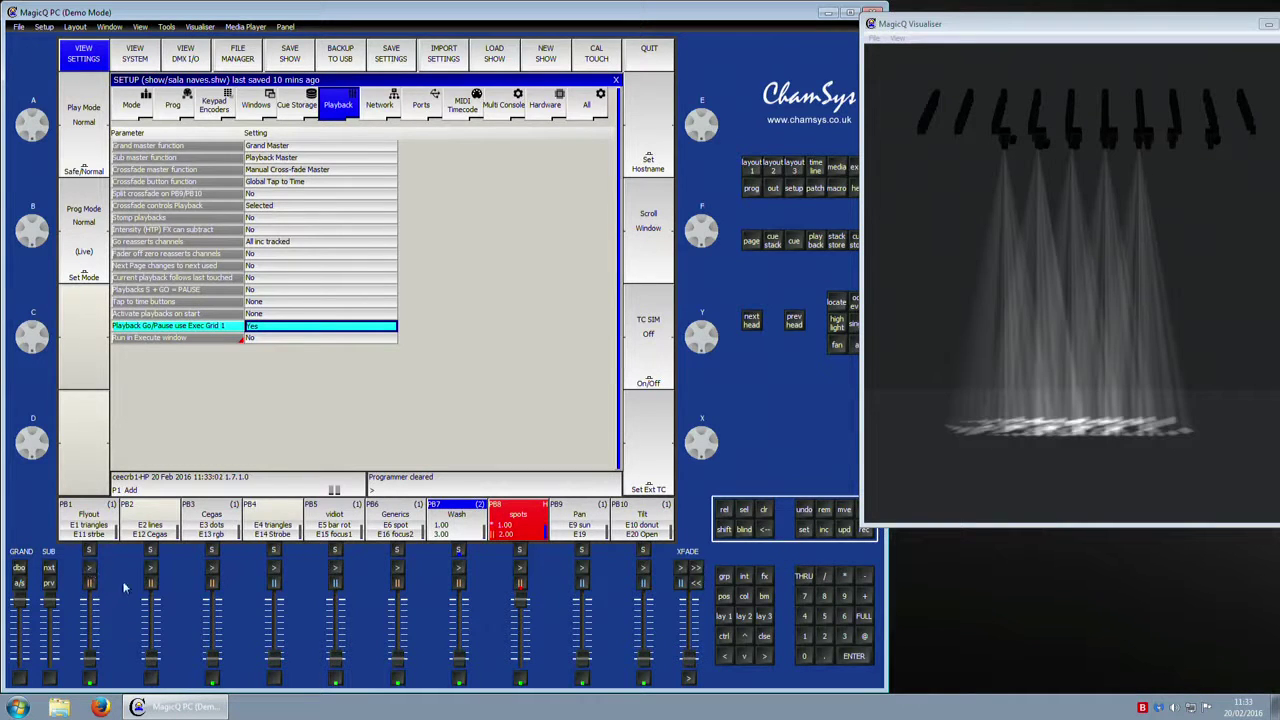
left_click(151, 569)
left_click(211, 569)
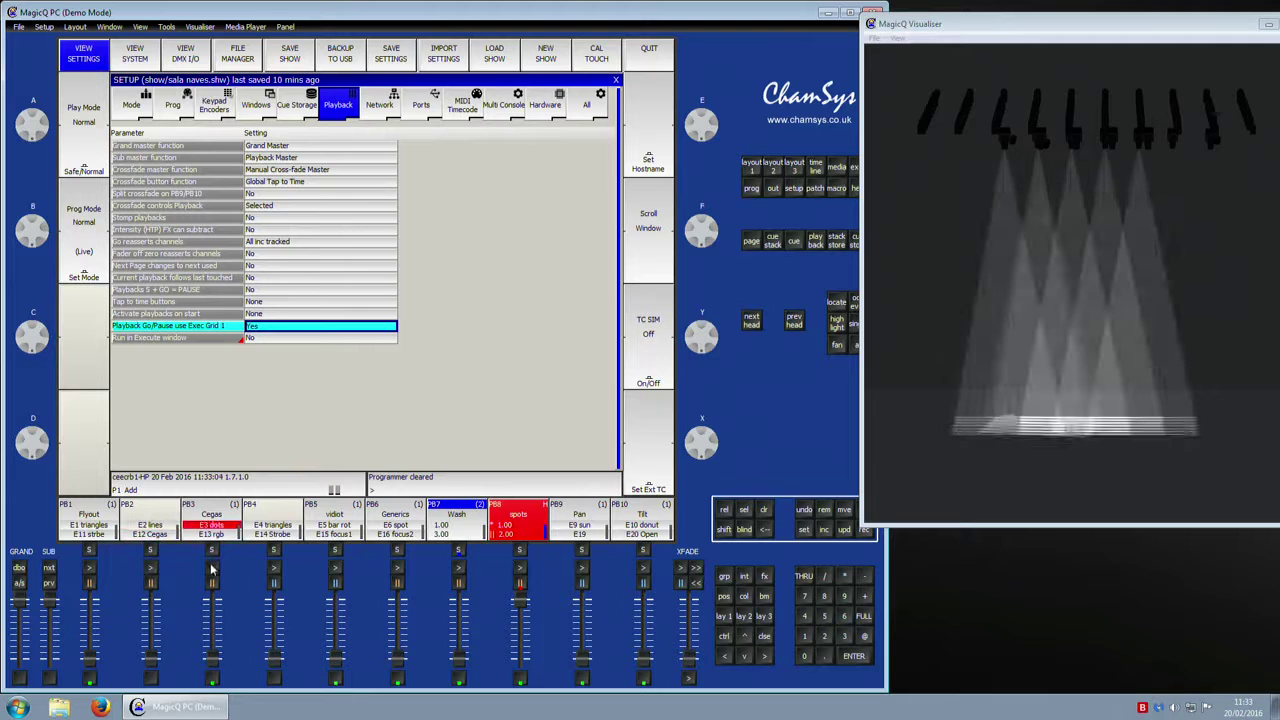
left_click(275, 569)
left_click(336, 570)
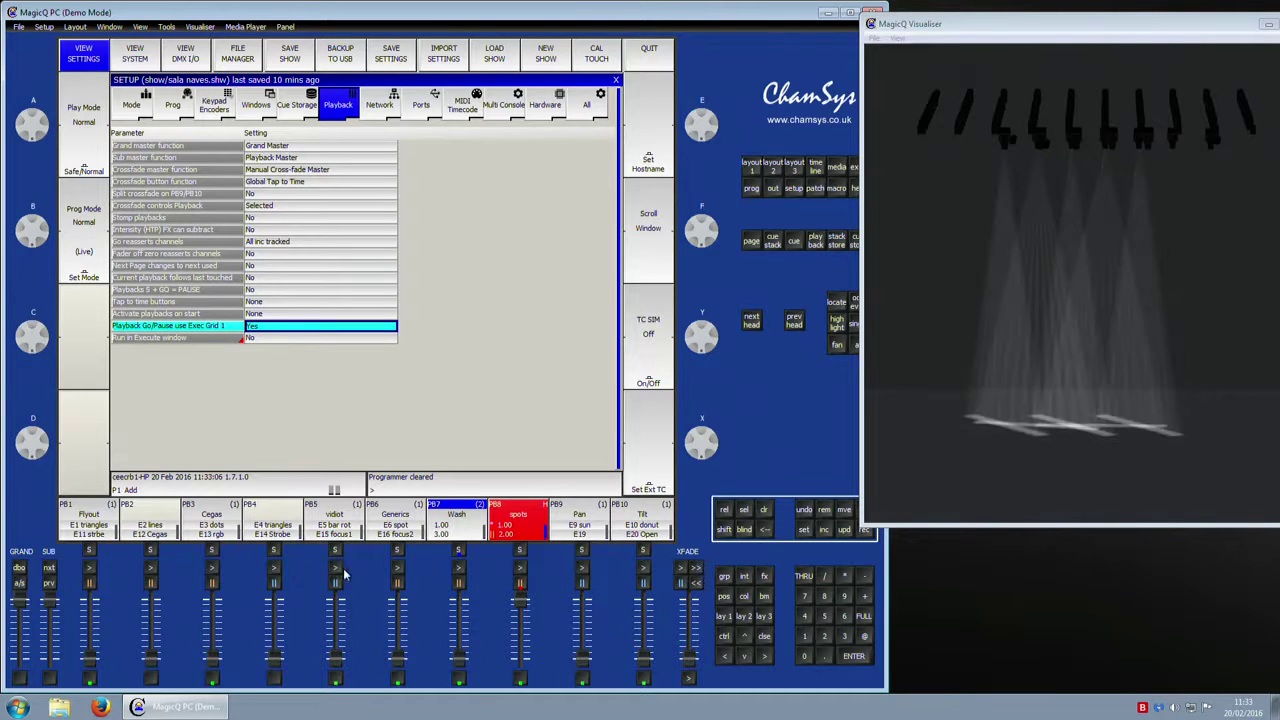
left_click(398, 573)
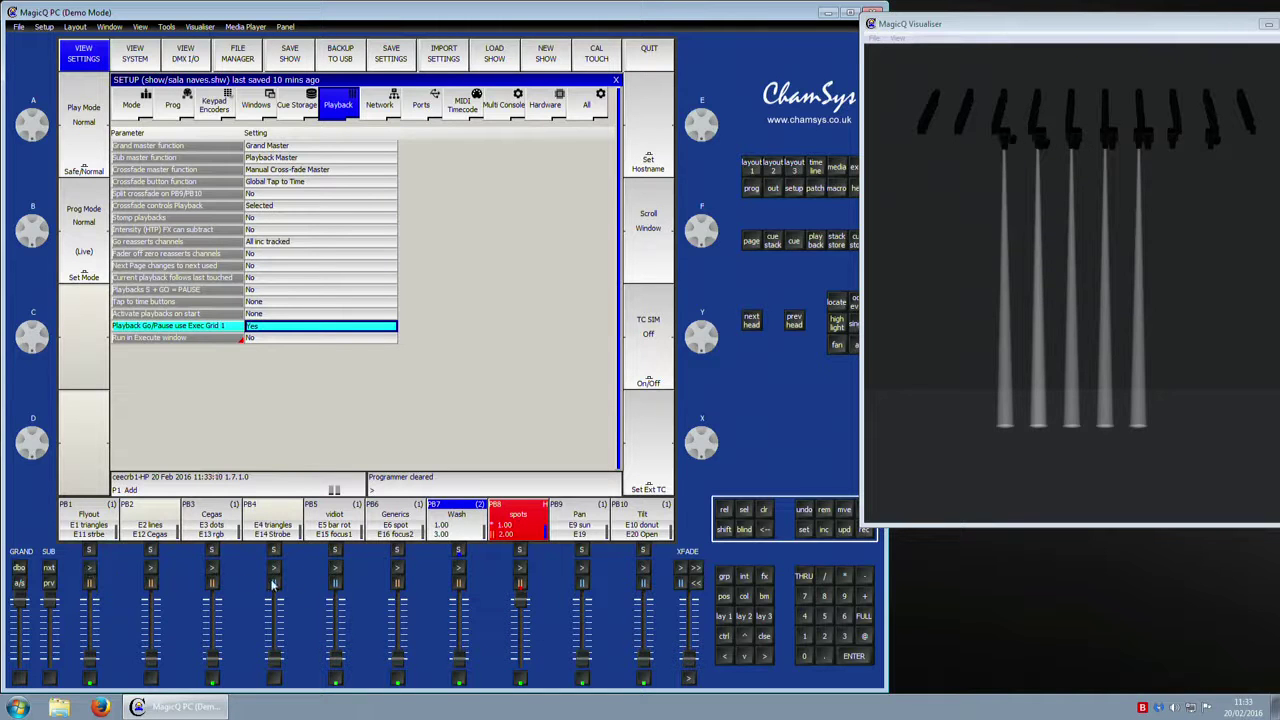
Step: Fire the lines execute on playback 2 and flash its Cegas execute twice
left_click(155, 569)
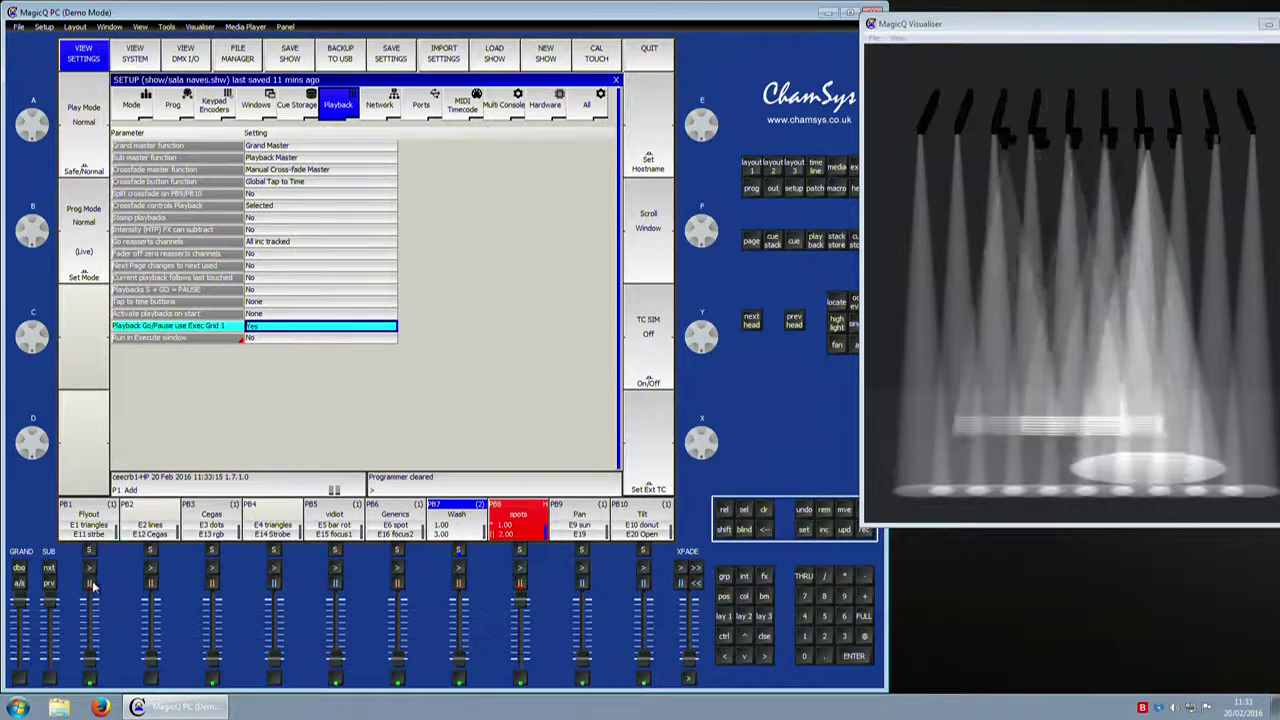
left_click(153, 590)
left_click(153, 590)
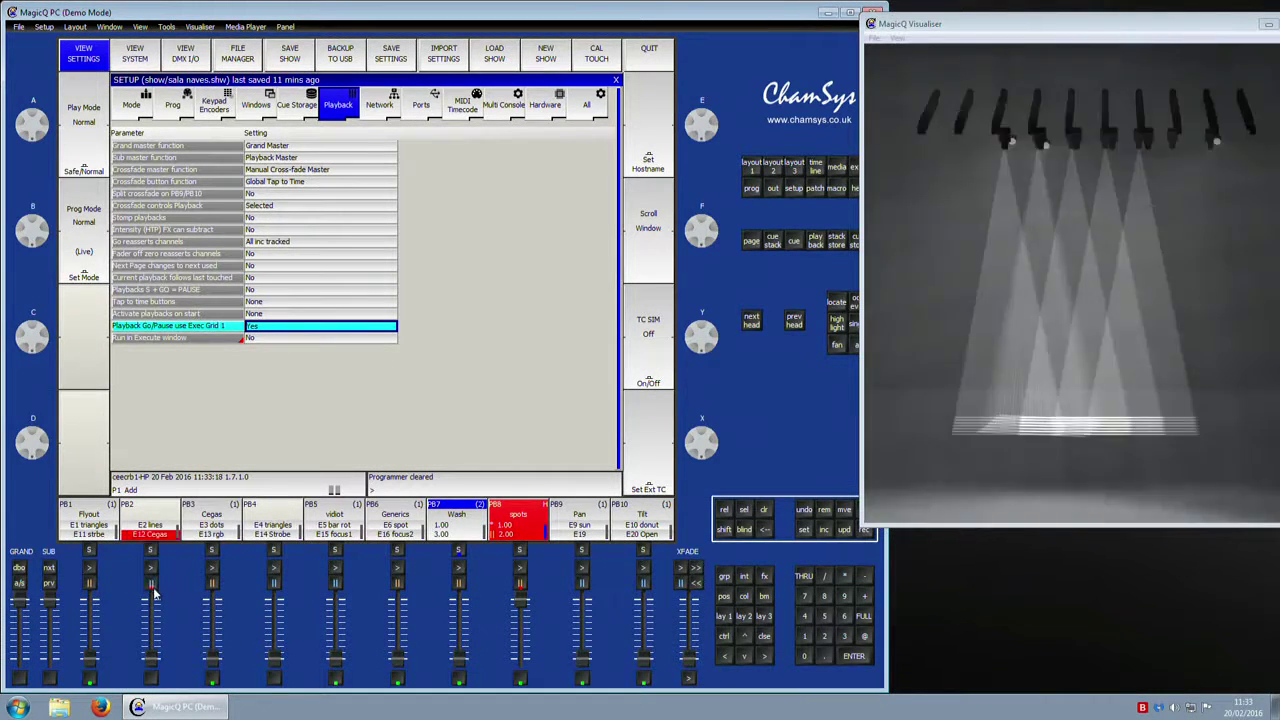
Step: Raise the Wash playback while flashing the rgb execute on playback 3, then release Wash
left_click(212, 586)
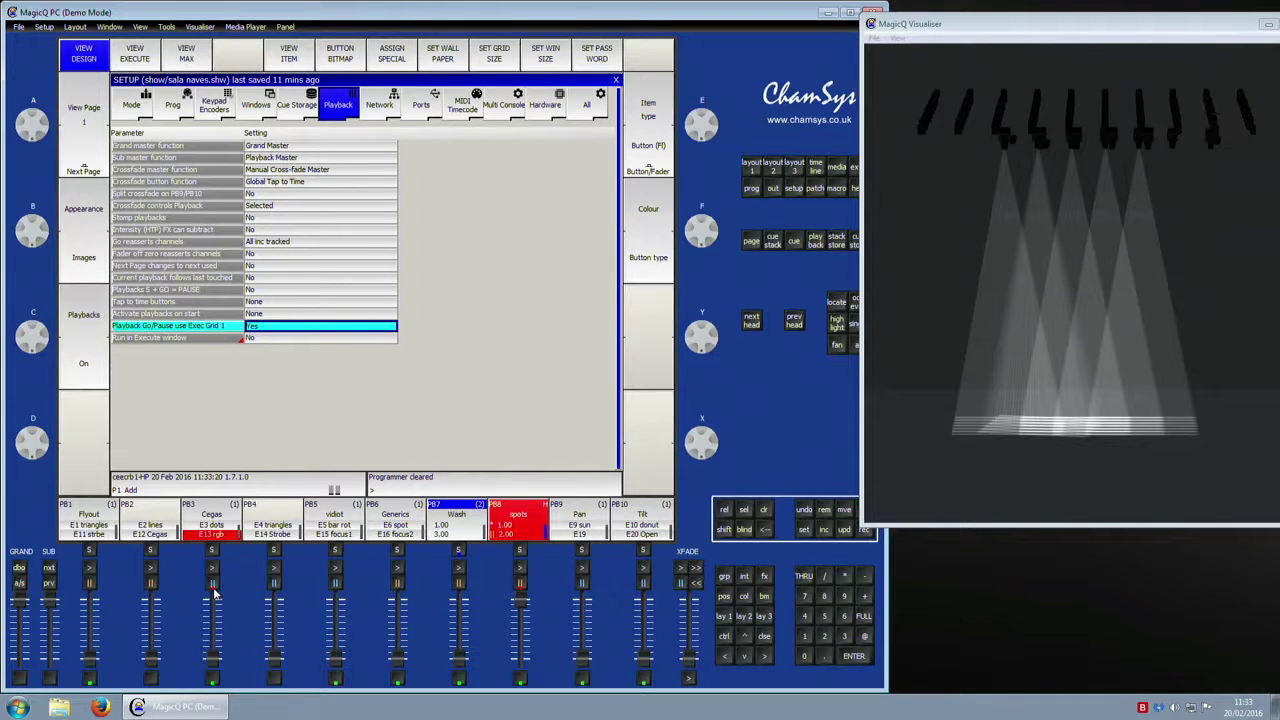
left_click_drag(450, 657, 458, 600)
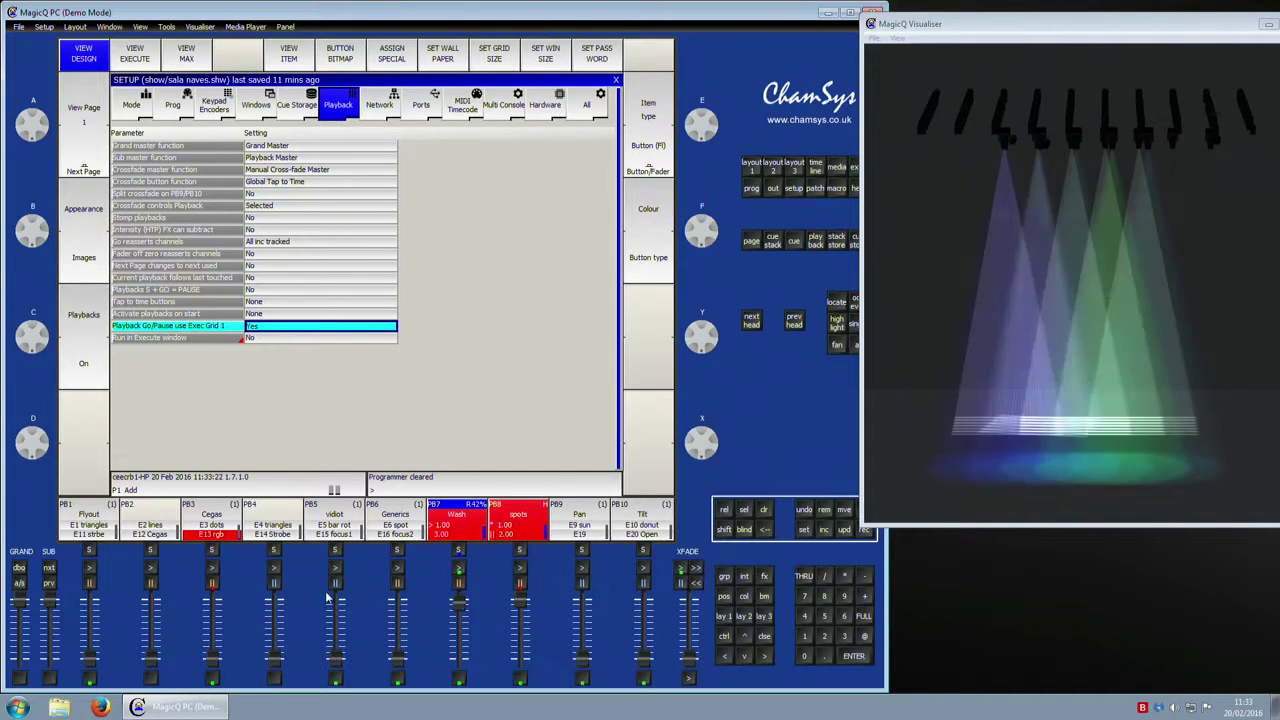
left_click(212, 586)
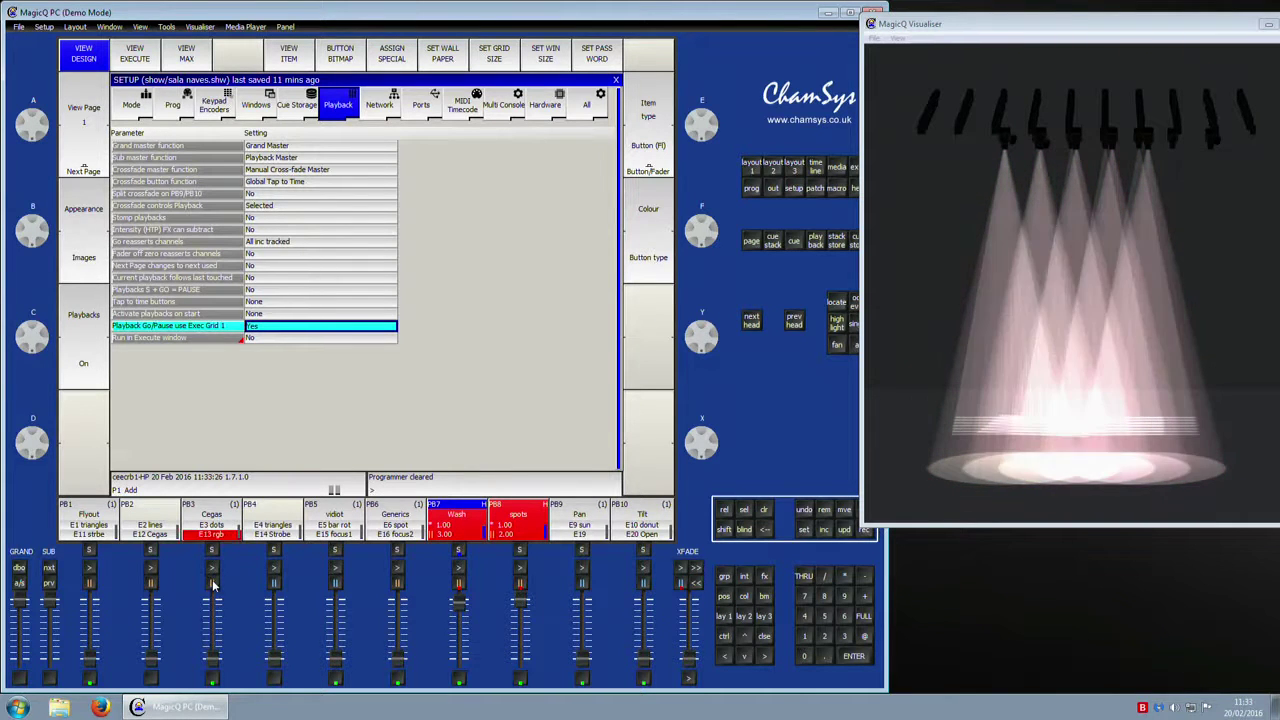
left_click(212, 586)
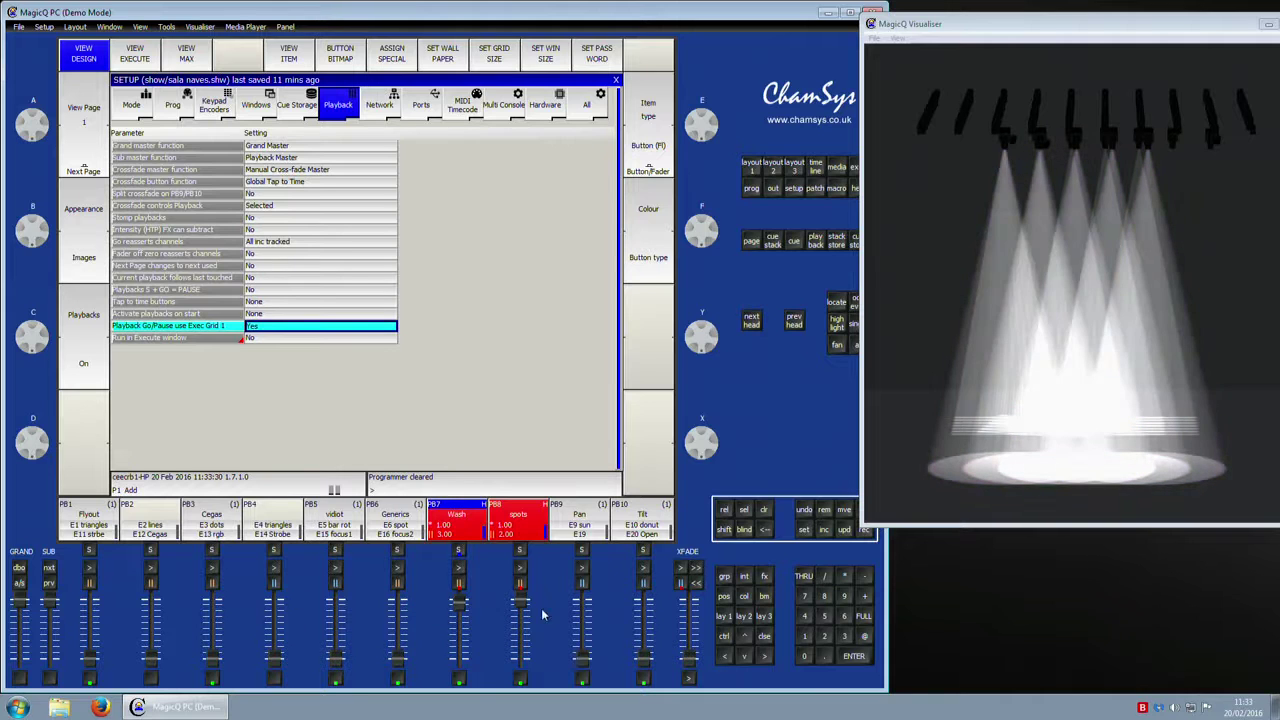
left_click(460, 586)
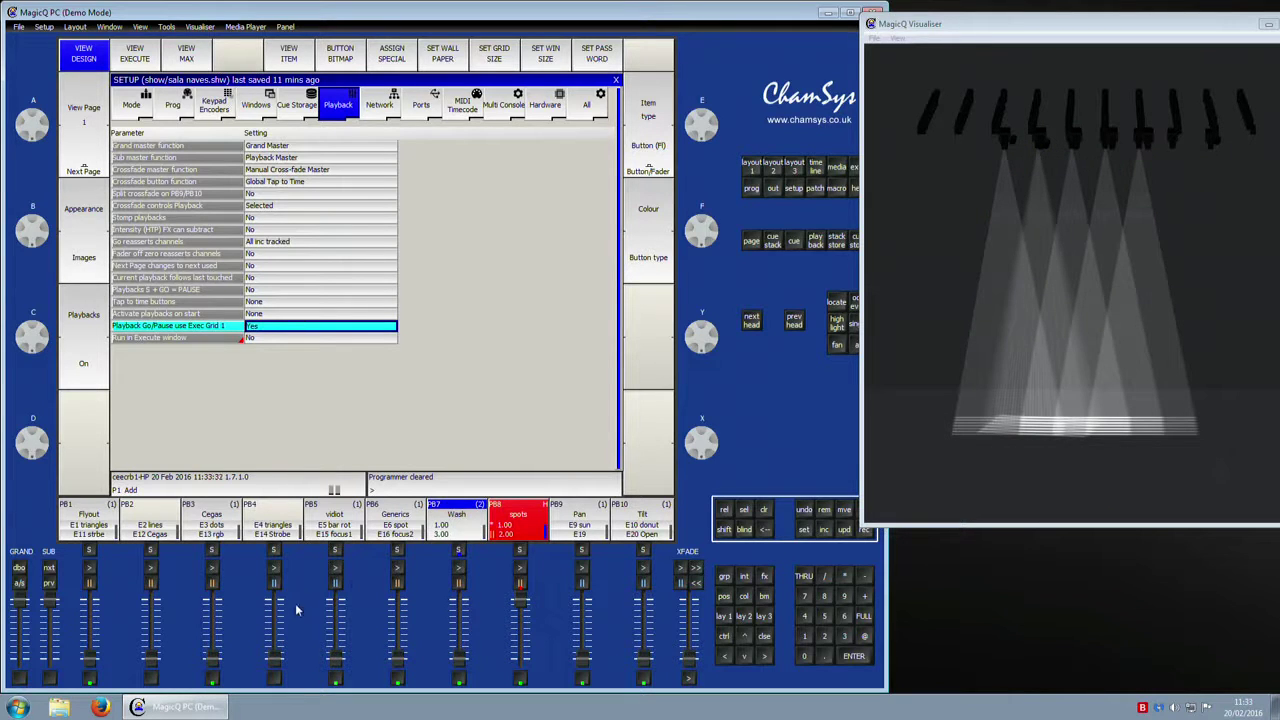
Step: Toggle the focus1 execute on and off from playback 5, then switch on both focus2 and focus1
left_click(340, 588)
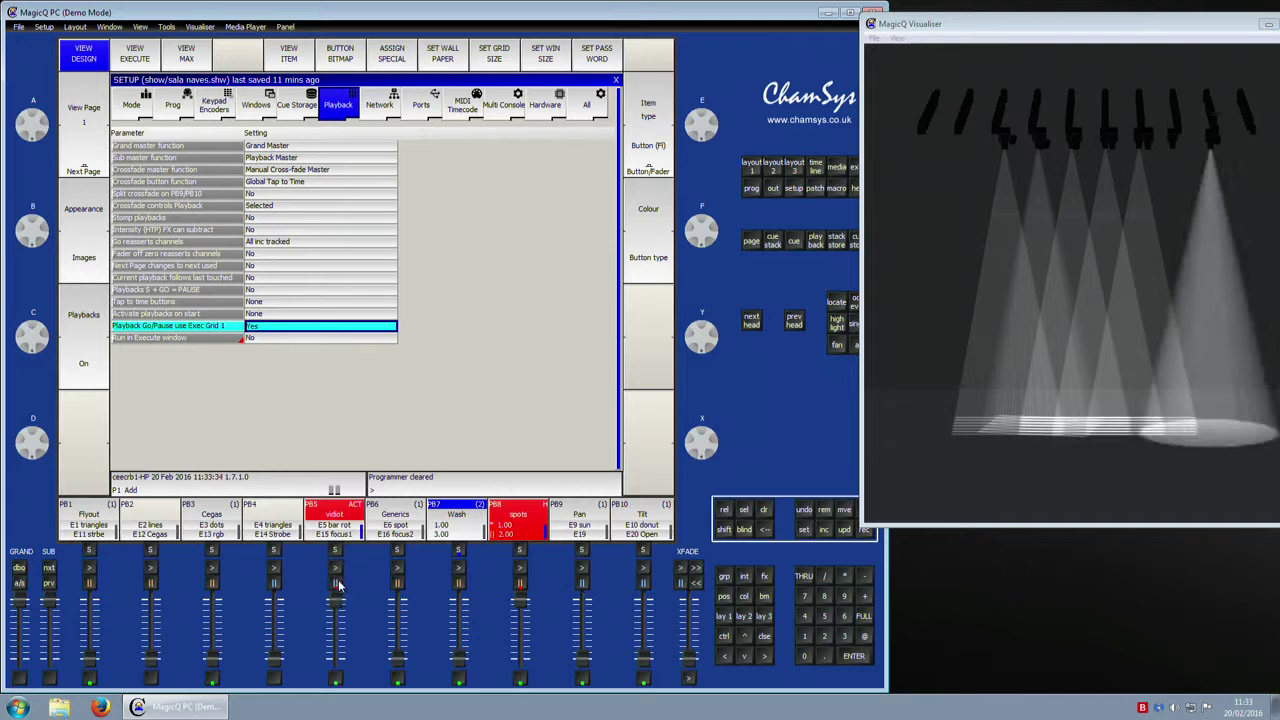
left_click(337, 588)
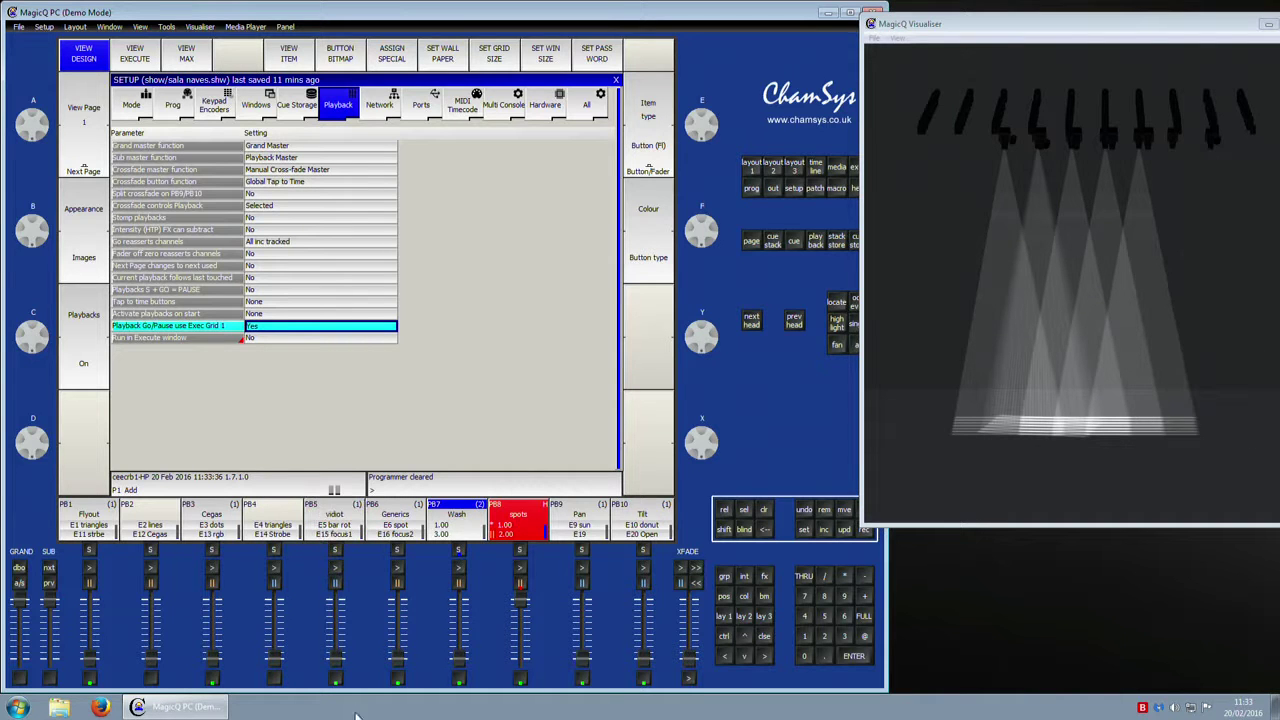
left_click(397, 585)
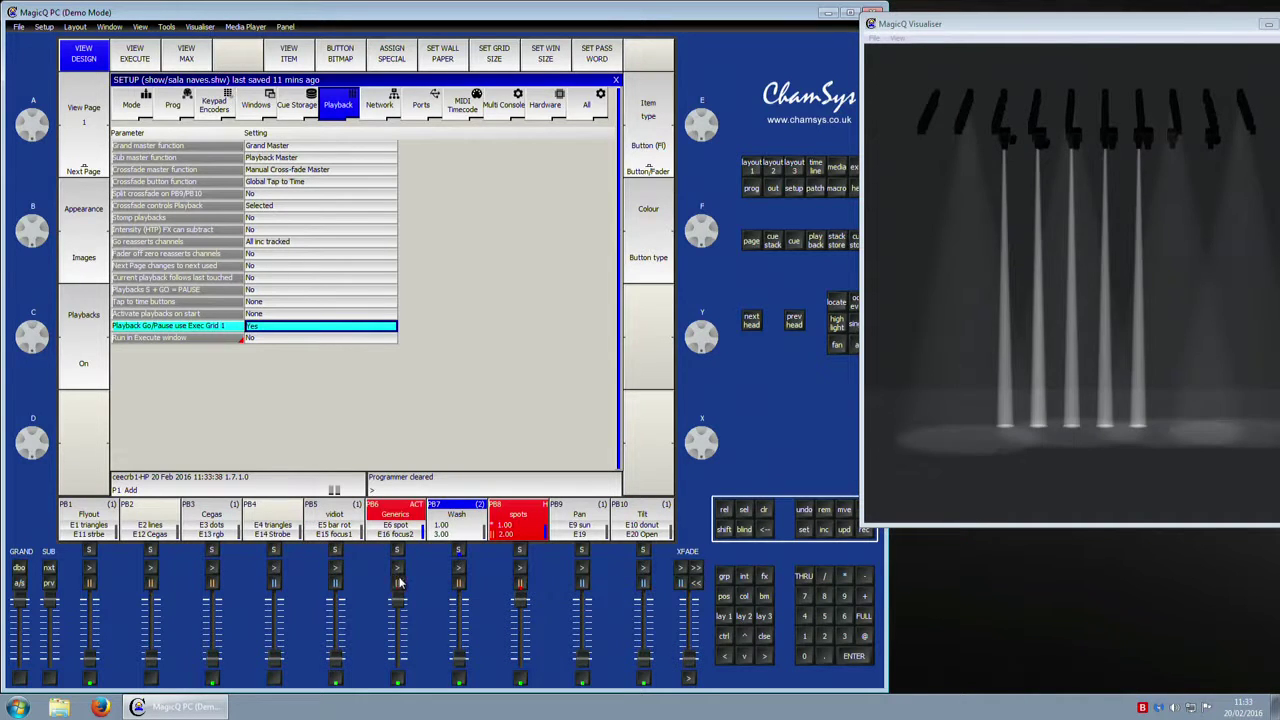
left_click(337, 586)
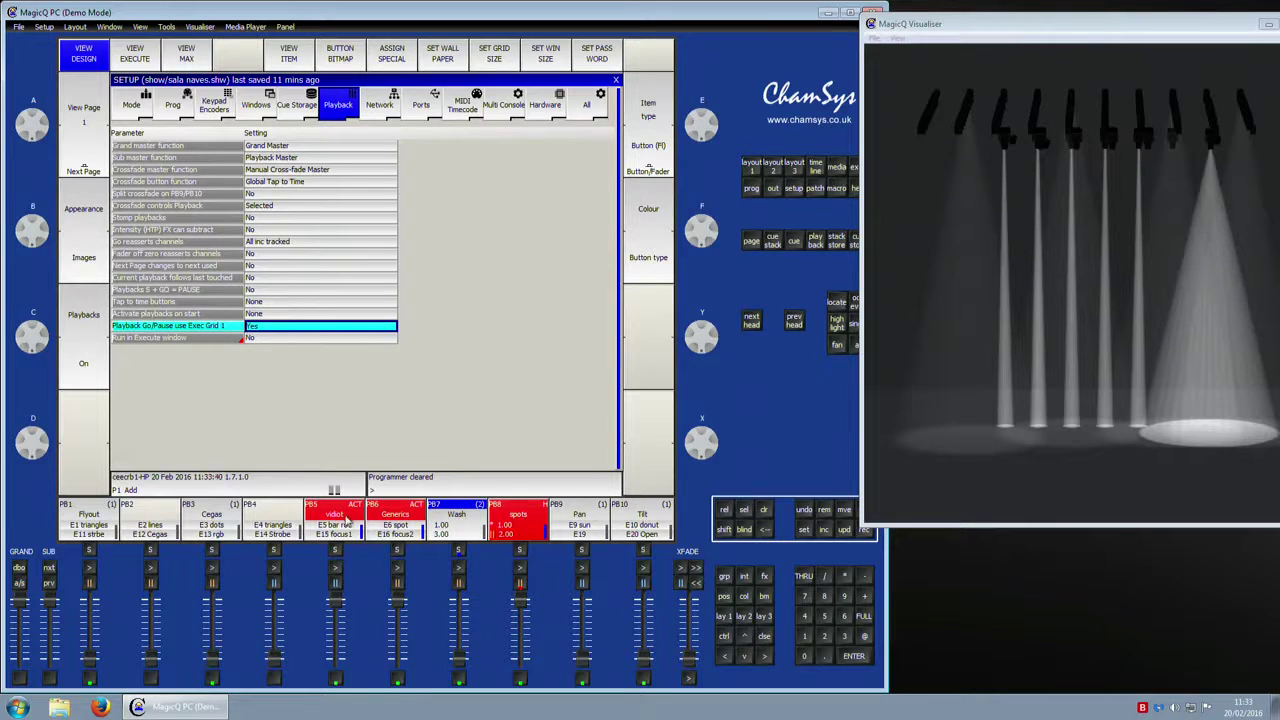
Step: Open the Execute window and switch off the focus1 and focus2 executes from their playbacks
left_click(856, 170)
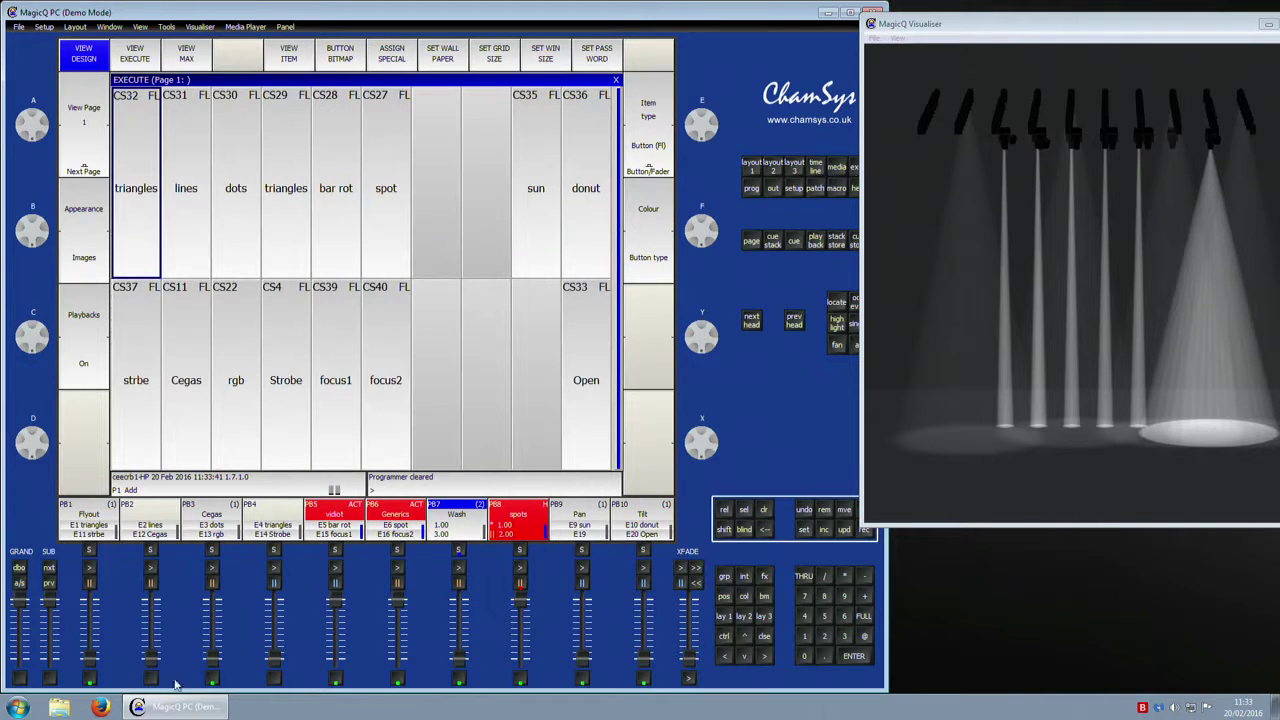
left_click(337, 586)
left_click(397, 585)
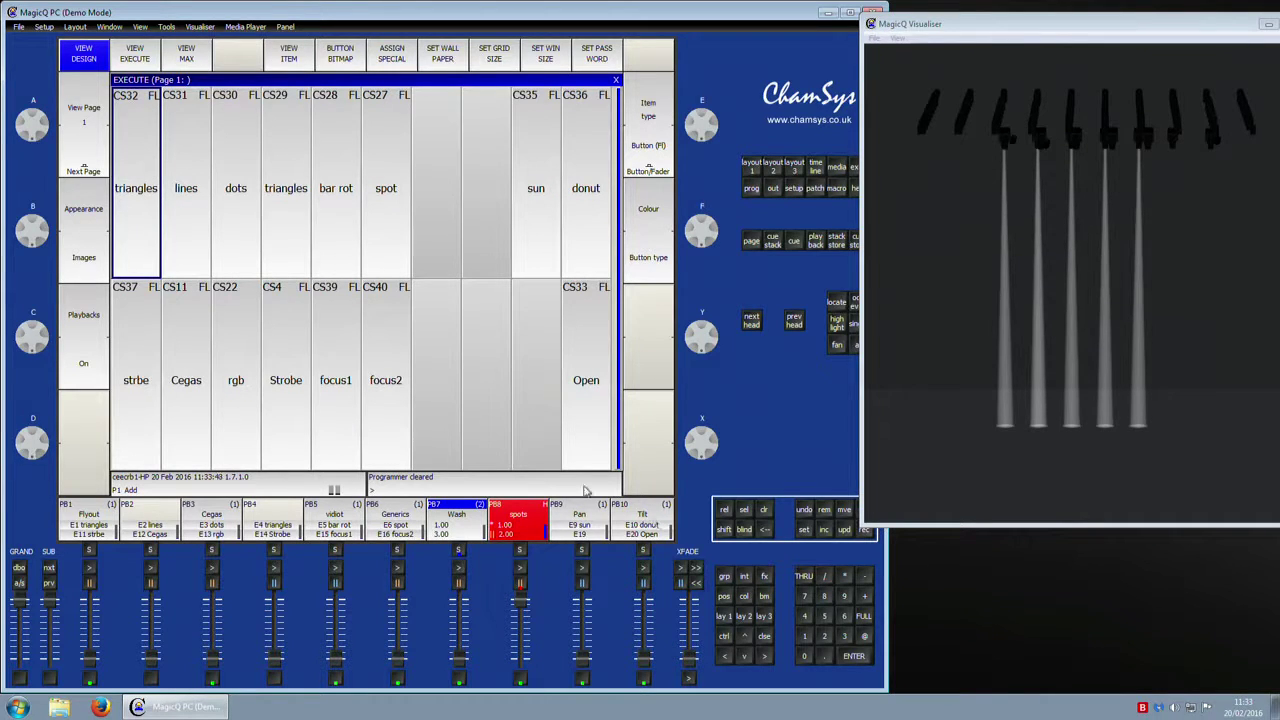
Step: Fire the triangles, lines, dots, bar rot and spot gobo executes directly from the execute grid in varying order
left_click(133, 205)
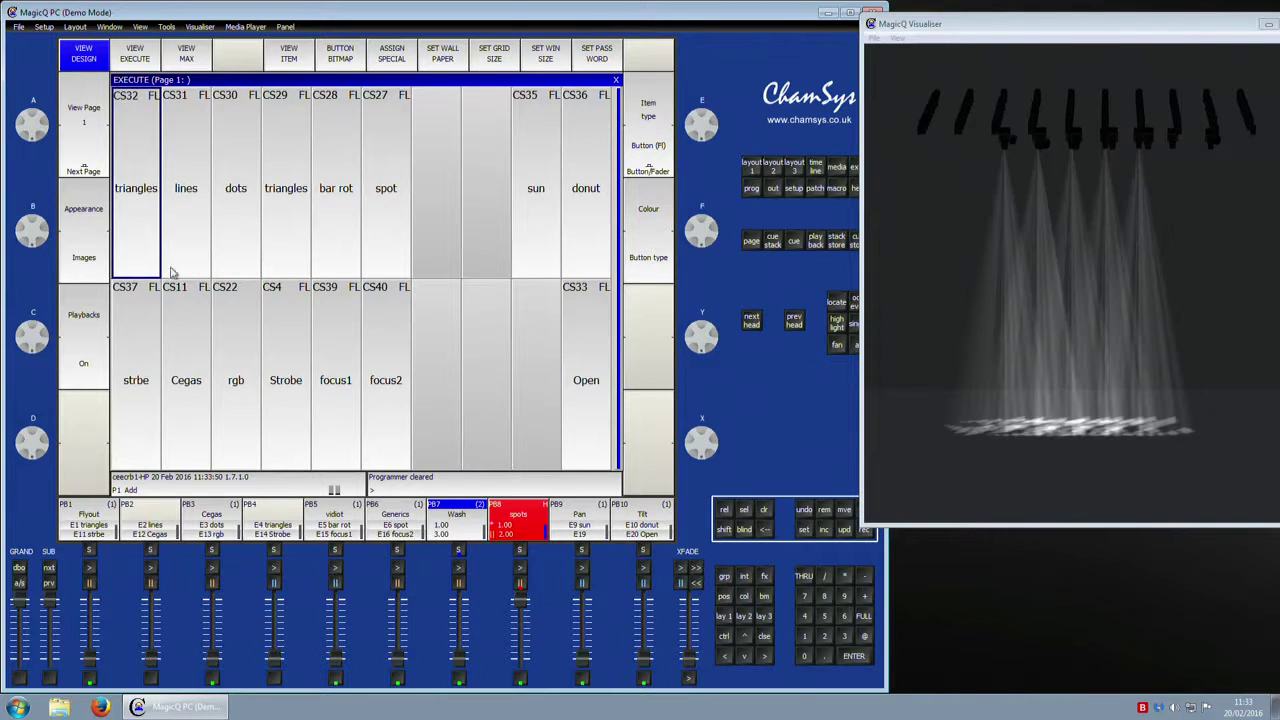
left_click(185, 212)
left_click(286, 210)
left_click(390, 218)
left_click(336, 220)
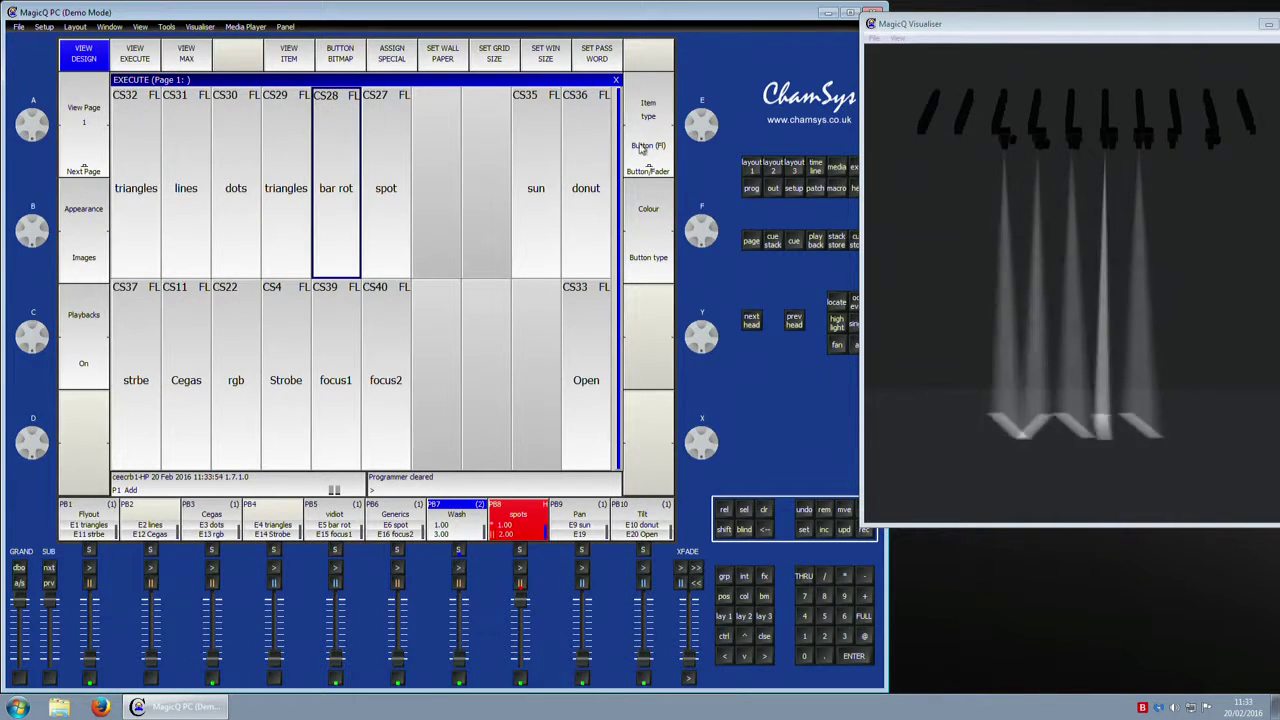
left_click(286, 200)
left_click(230, 198)
left_click(186, 200)
left_click(145, 202)
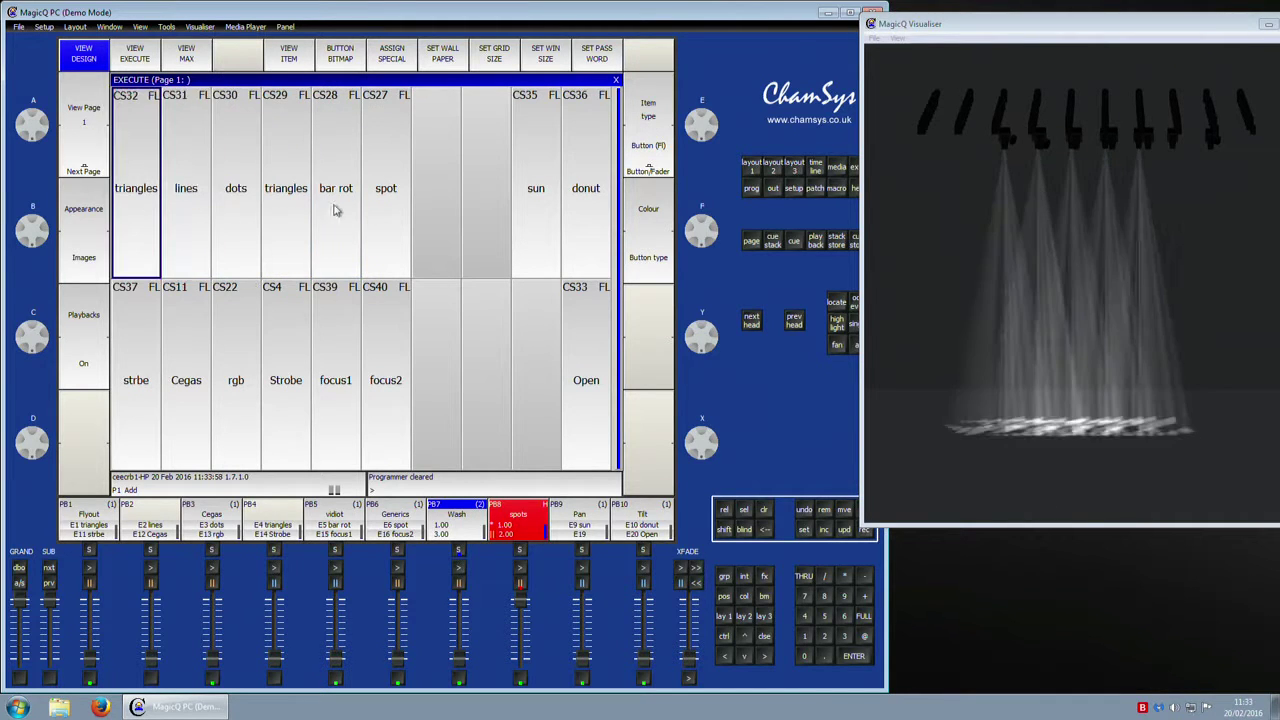
left_click(337, 208)
left_click(366, 206)
left_click(334, 198)
left_click(276, 200)
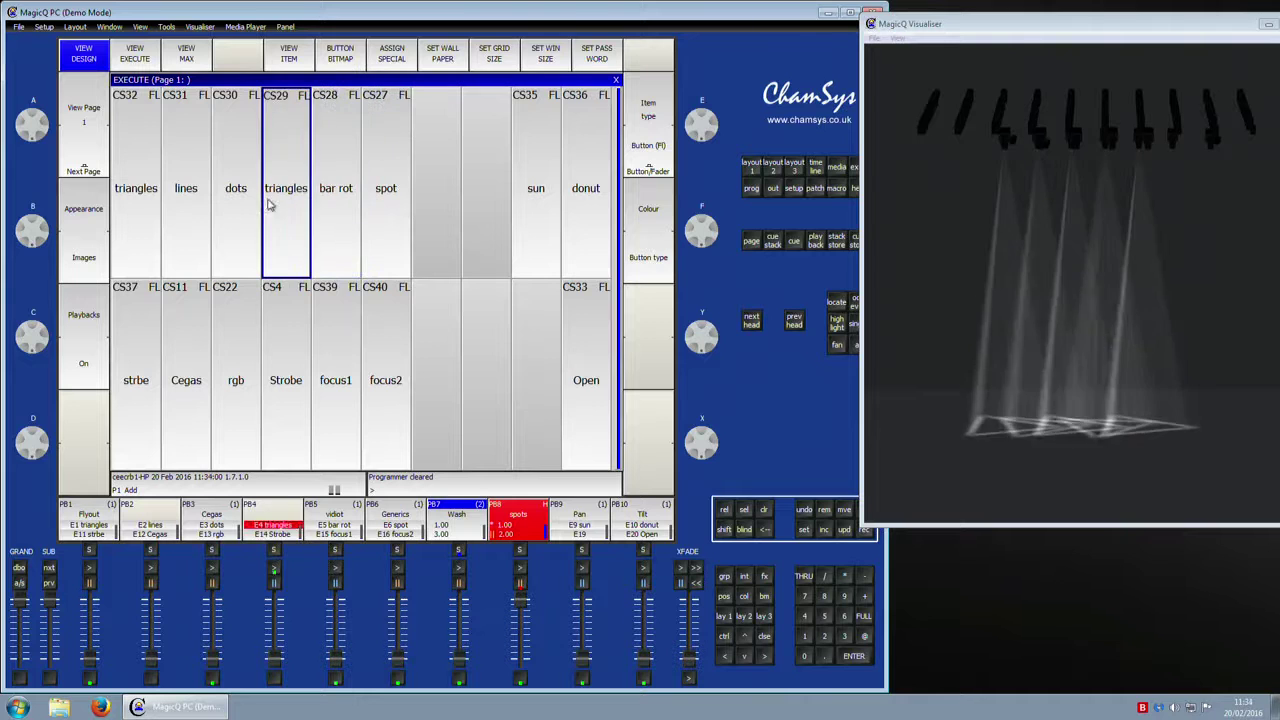
left_click(220, 196)
left_click(185, 202)
left_click(148, 200)
left_click(247, 194)
left_click(290, 196)
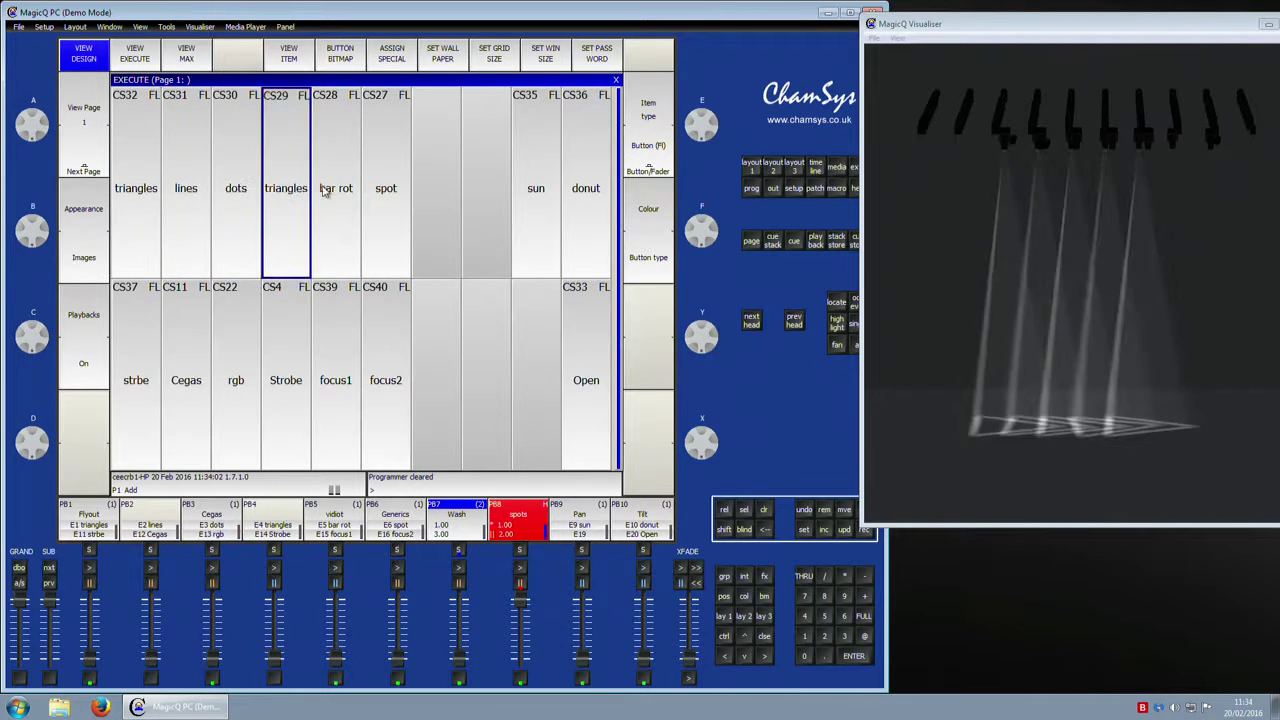
left_click(340, 198)
left_click(414, 198)
left_click(385, 200)
left_click(293, 204)
left_click(228, 206)
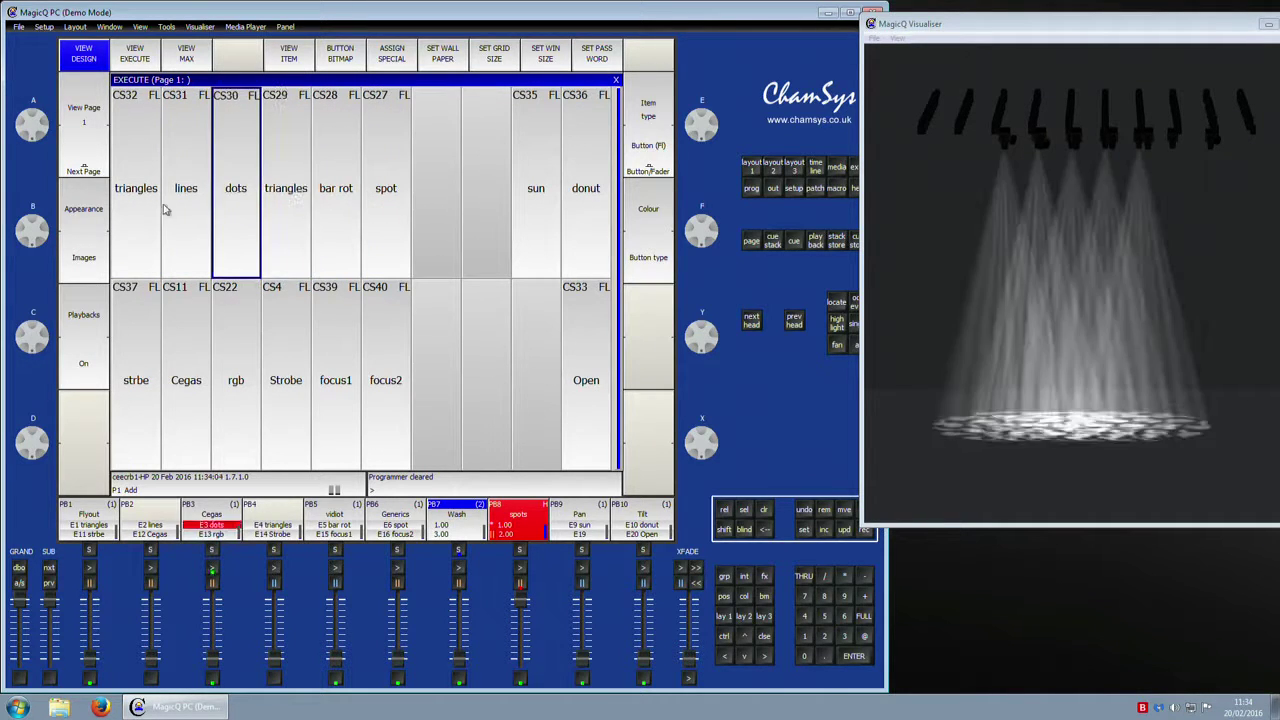
left_click(153, 208)
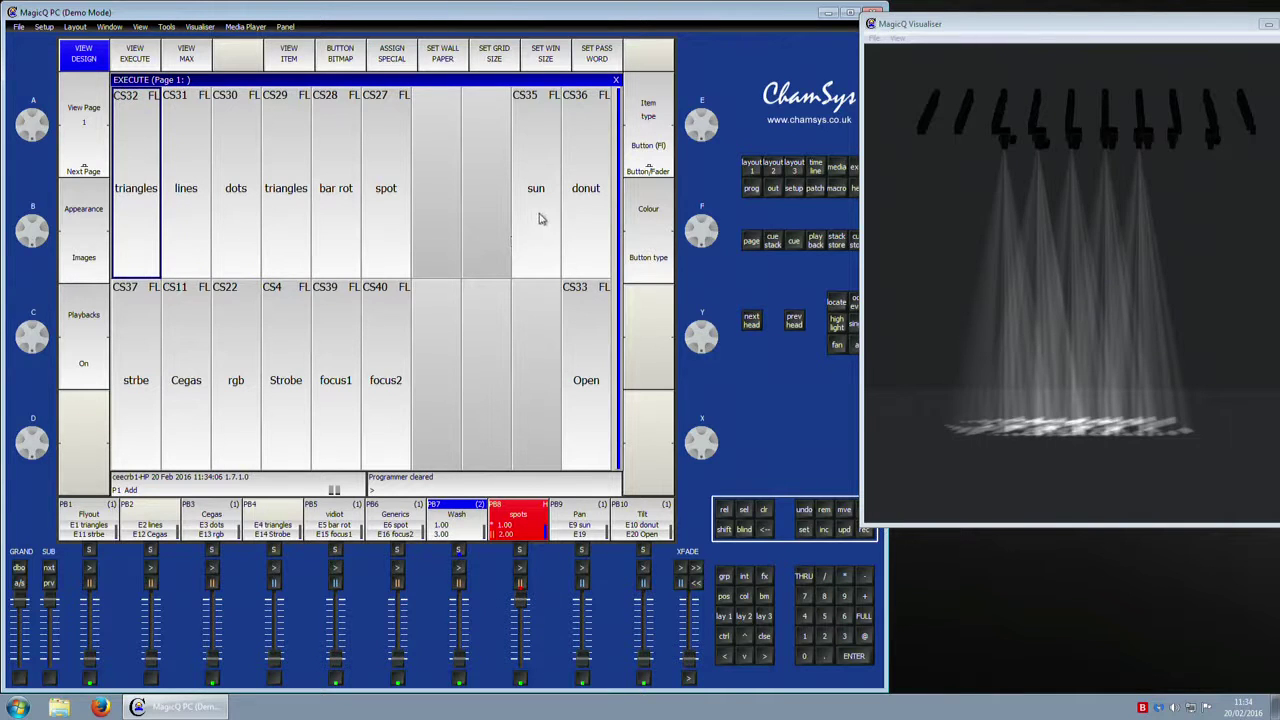
Step: Fire the sun execute and then the donut execute from the execute grid
left_click(540, 218)
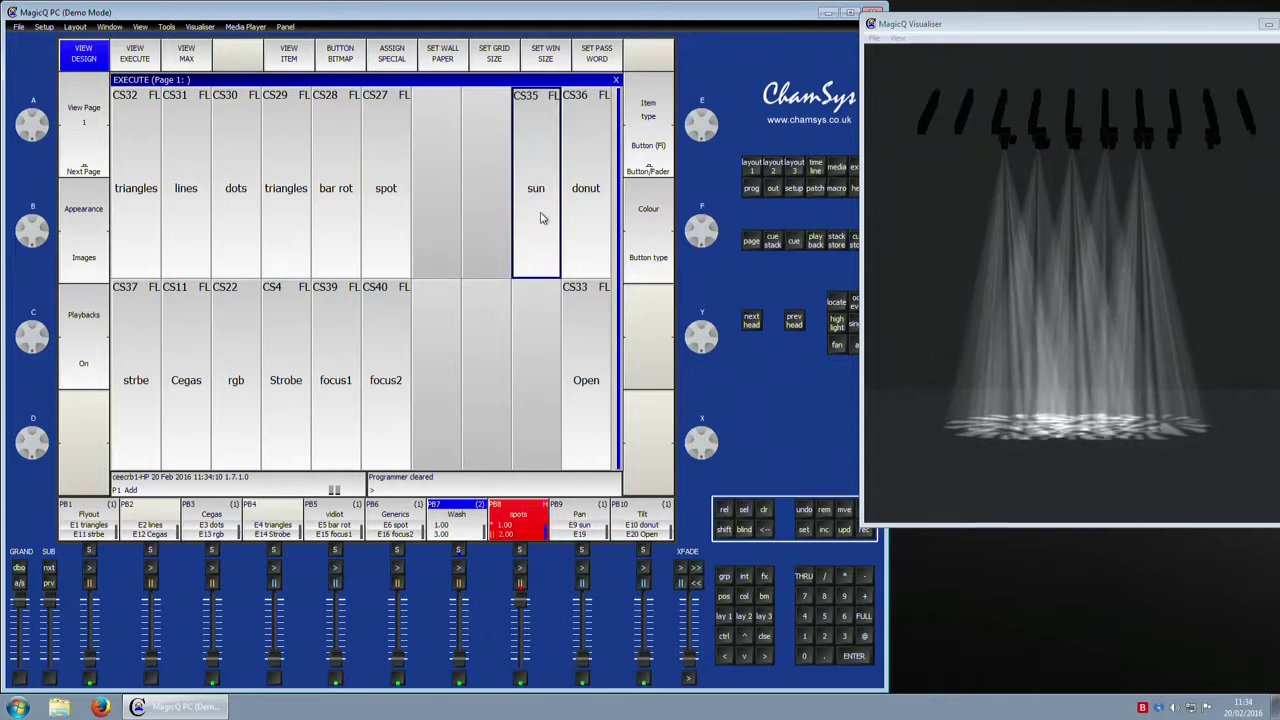
left_click(406, 217)
left_click(585, 202)
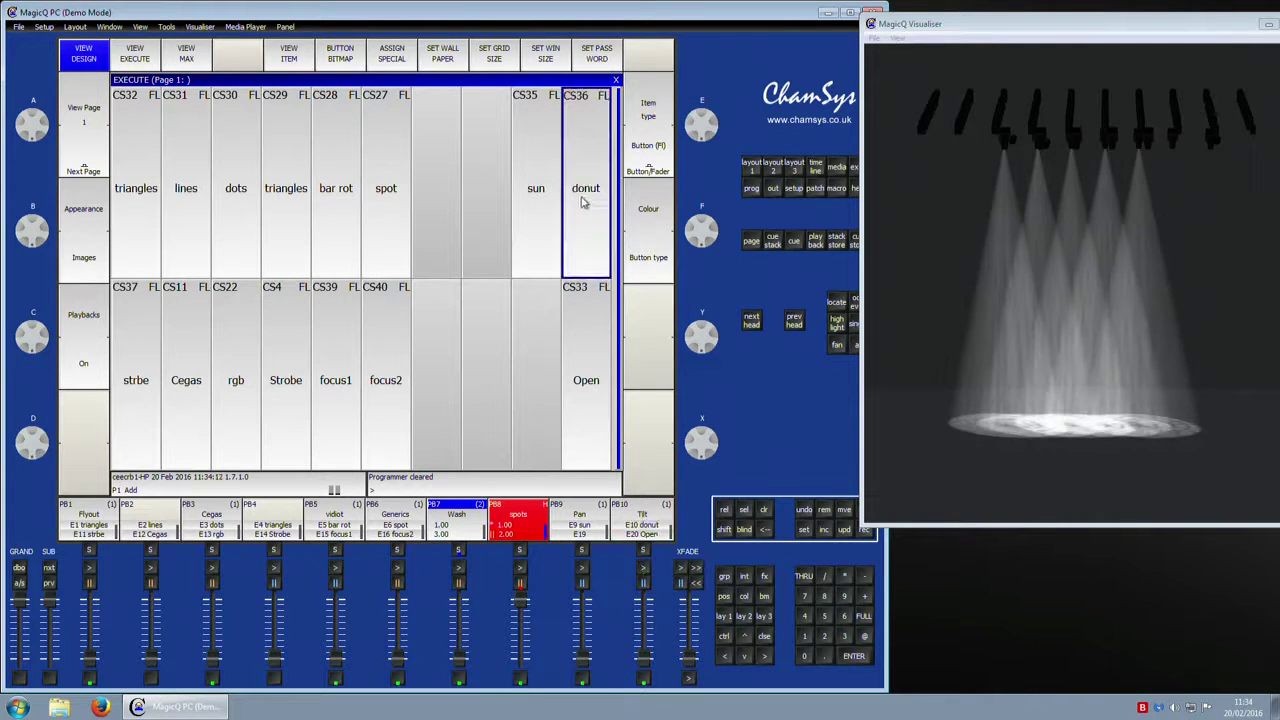
Step: Fire the sun, spot, bar rot, lines and far-left triangles executes one after another from the execute grid
left_click(550, 218)
left_click(550, 218)
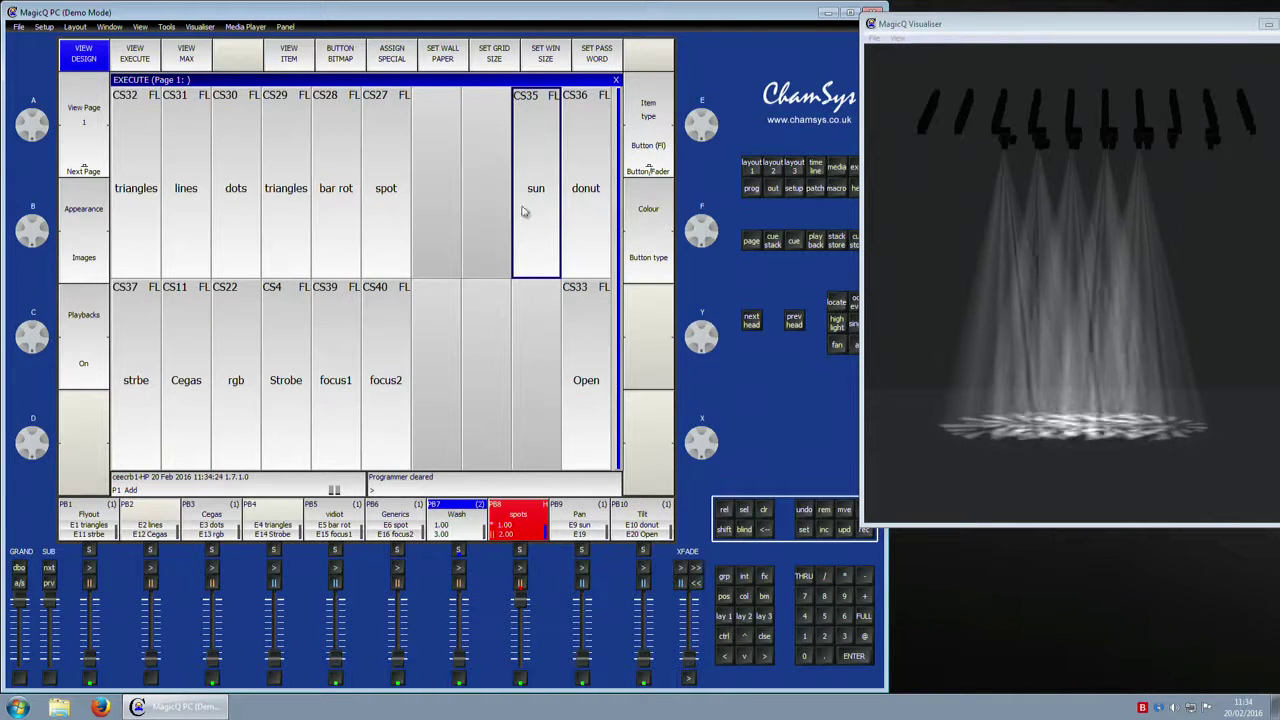
left_click(378, 206)
left_click(346, 208)
left_click(190, 200)
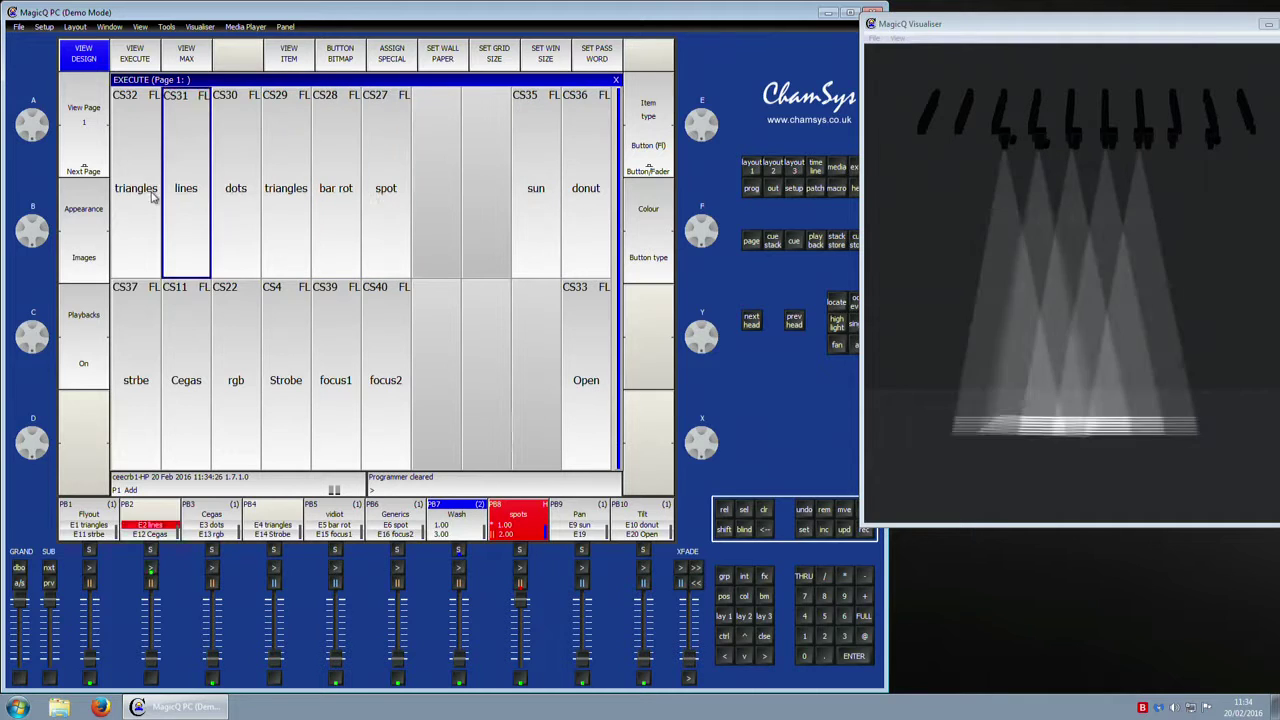
left_click(153, 198)
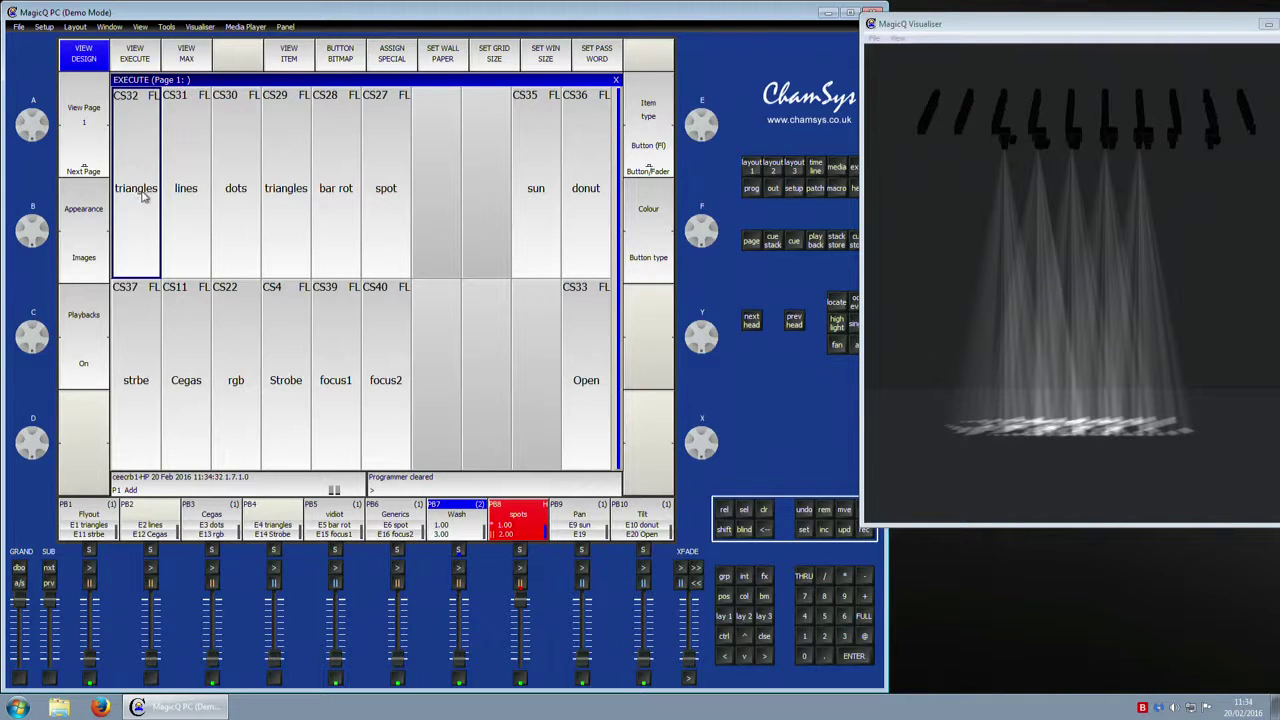
Step: Fire the upper-row executes in order from lines across to sun, followed by bar rot and dots
left_click(186, 196)
left_click(240, 196)
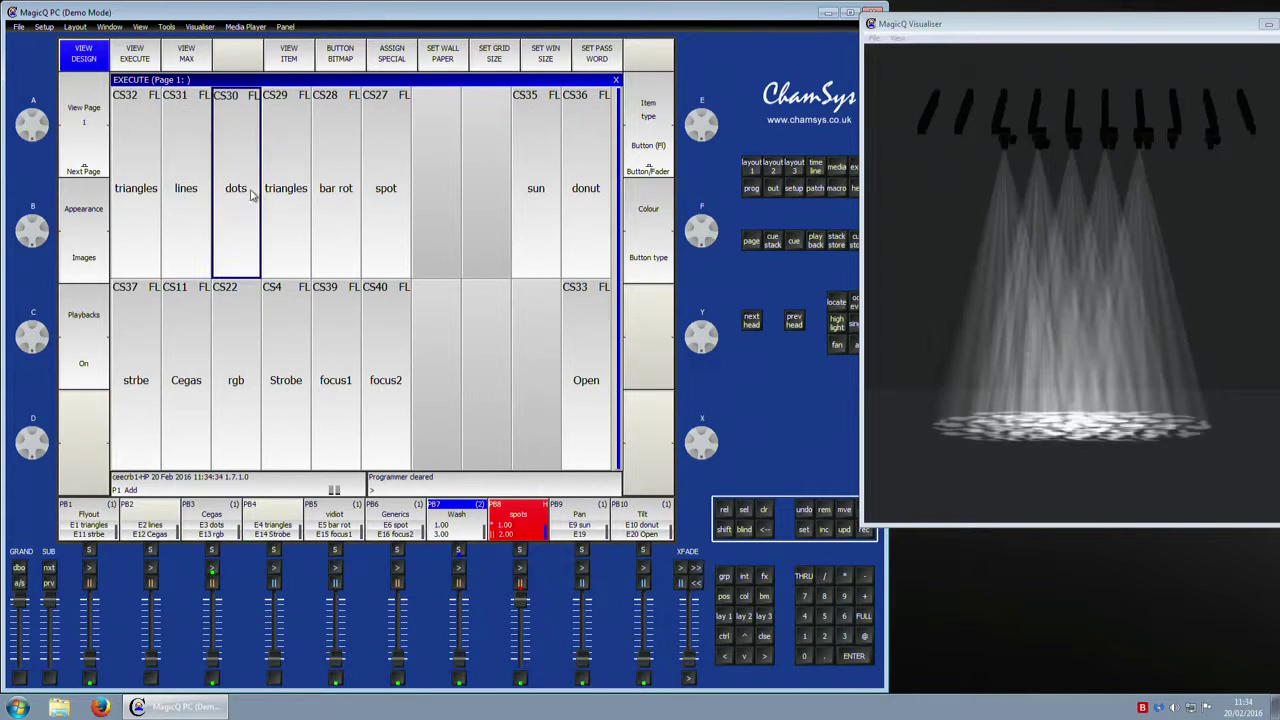
left_click(285, 196)
left_click(331, 196)
left_click(383, 196)
left_click(522, 200)
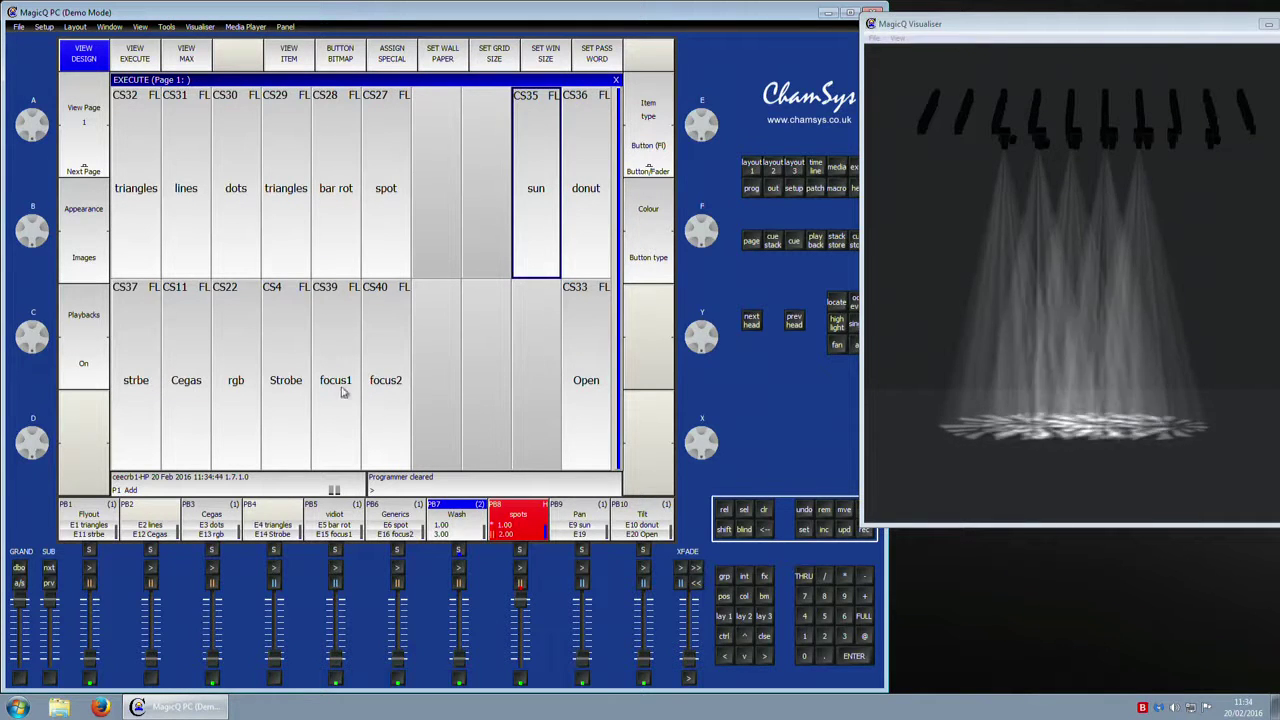
left_click(336, 200)
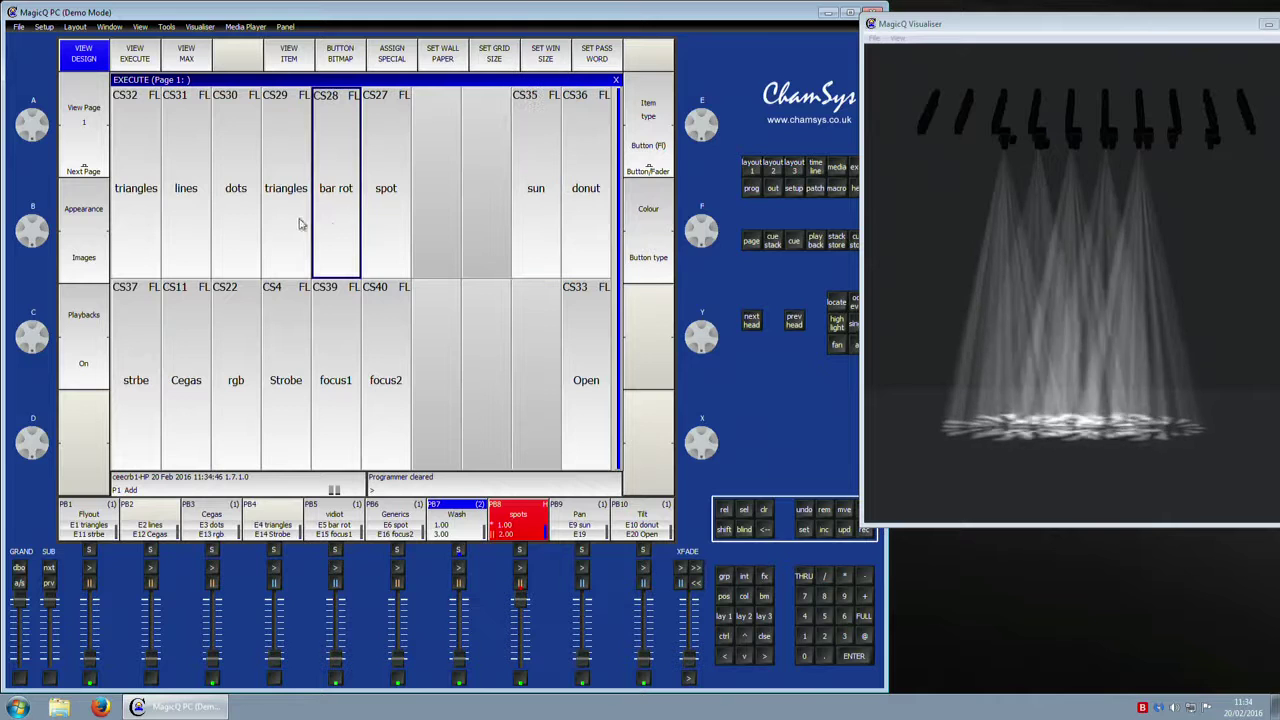
left_click(221, 242)
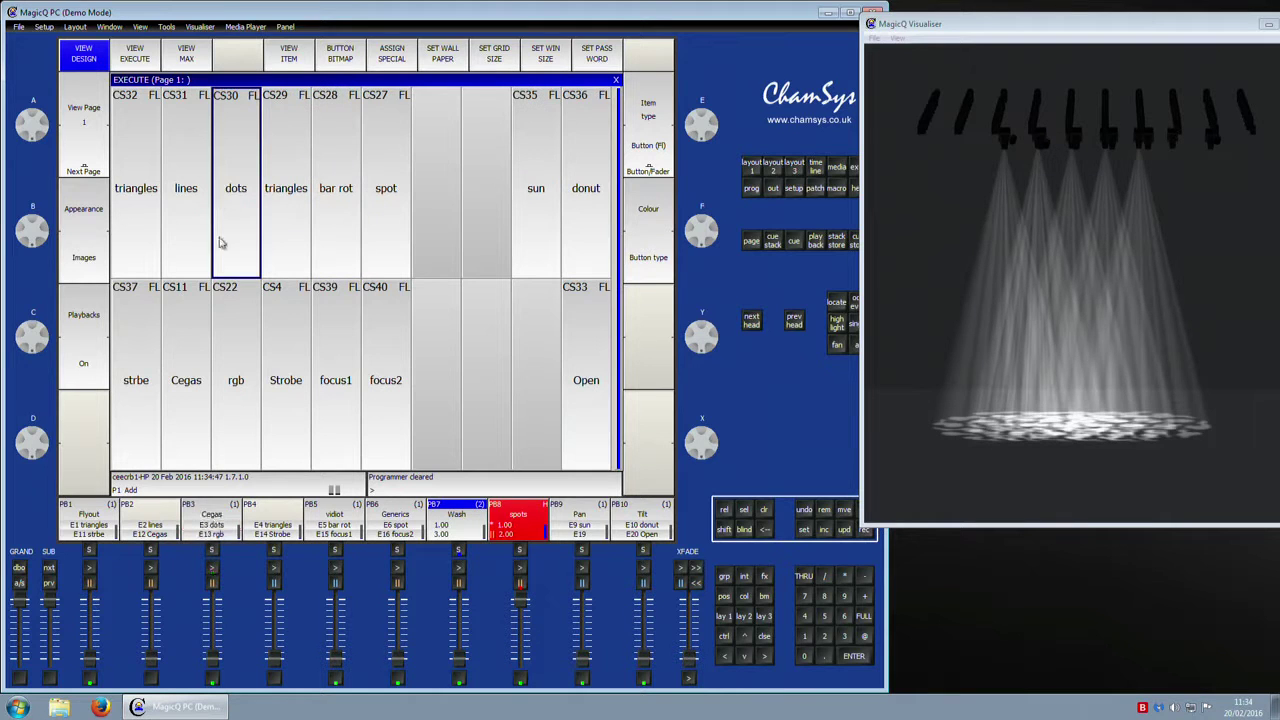
Step: Alternate between the focus2 and focus1 executes in the execute grid
left_click(396, 390)
left_click(355, 403)
left_click(406, 402)
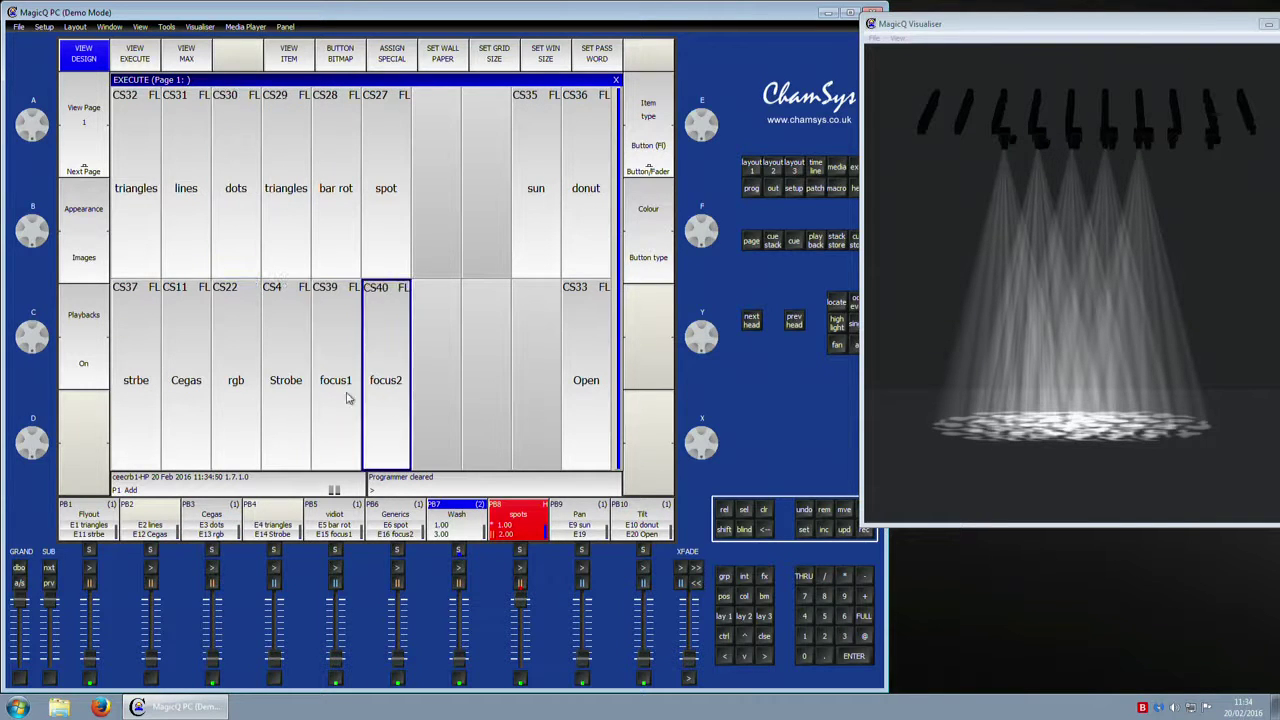
left_click(351, 399)
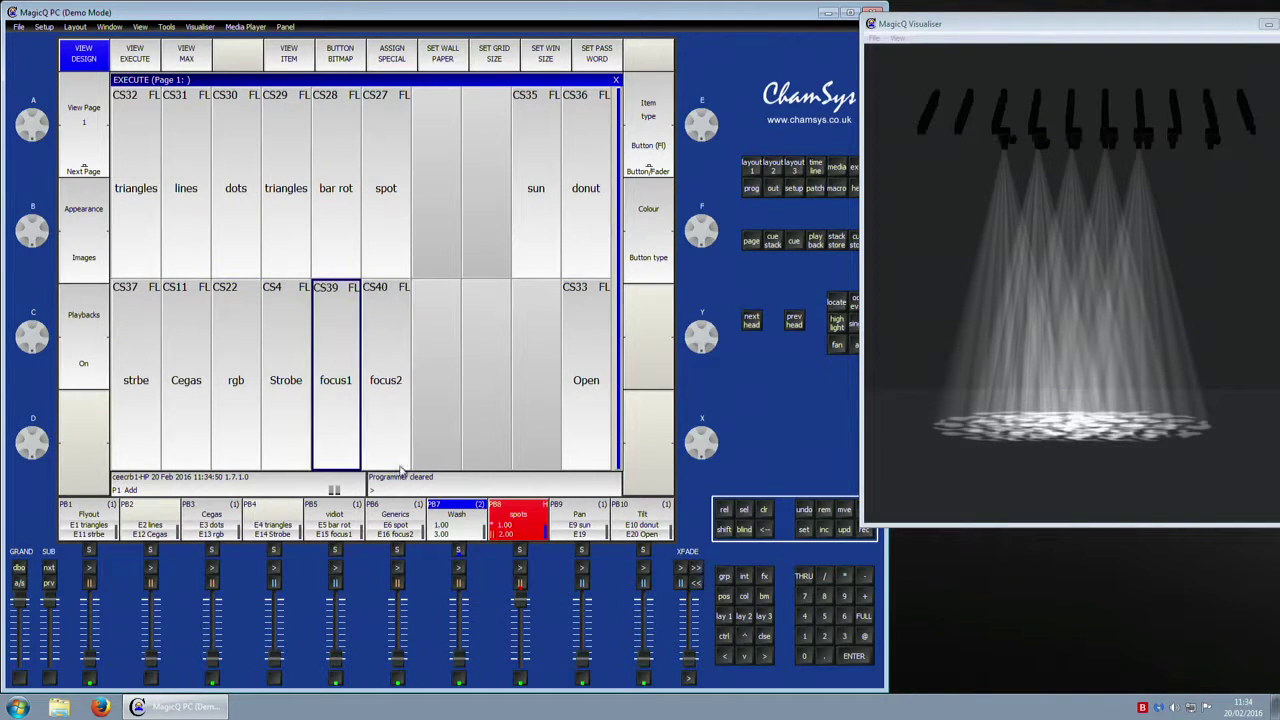
Step: Fire the Open, lines and Open executes in turn, and mark the four empty cells in the middle of the grid
left_click(593, 391)
left_click(186, 200)
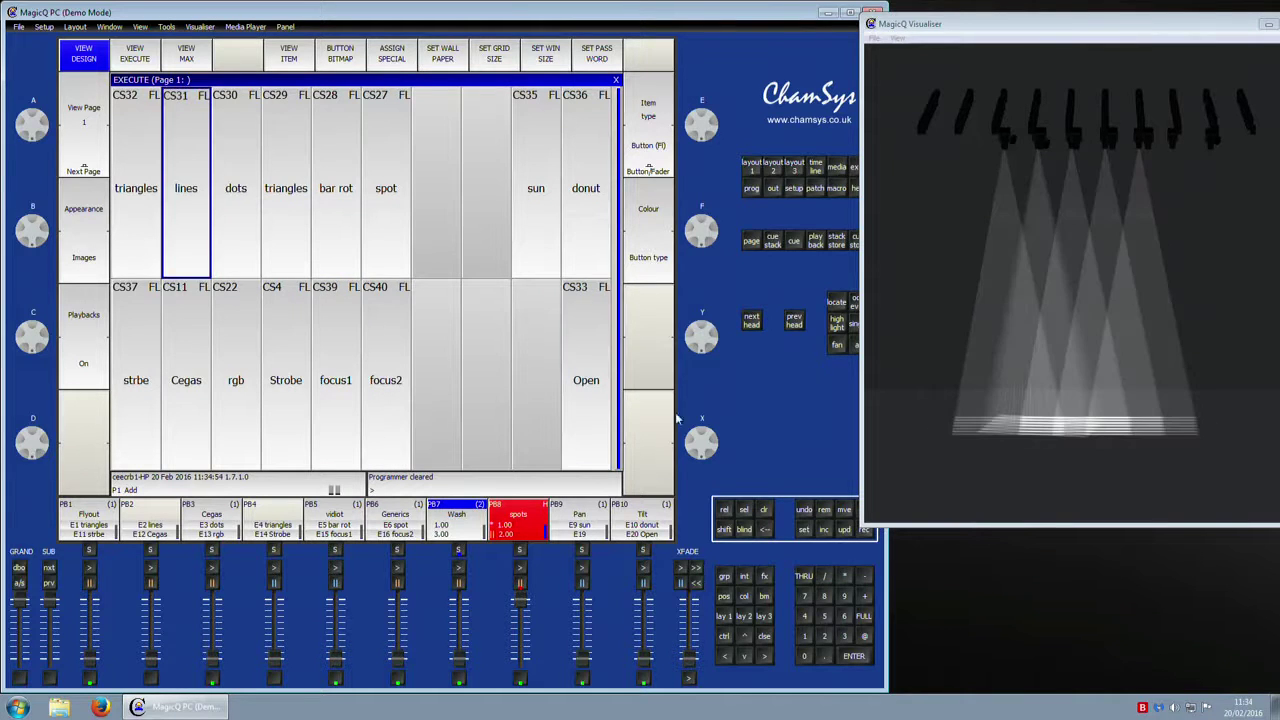
left_click(603, 398)
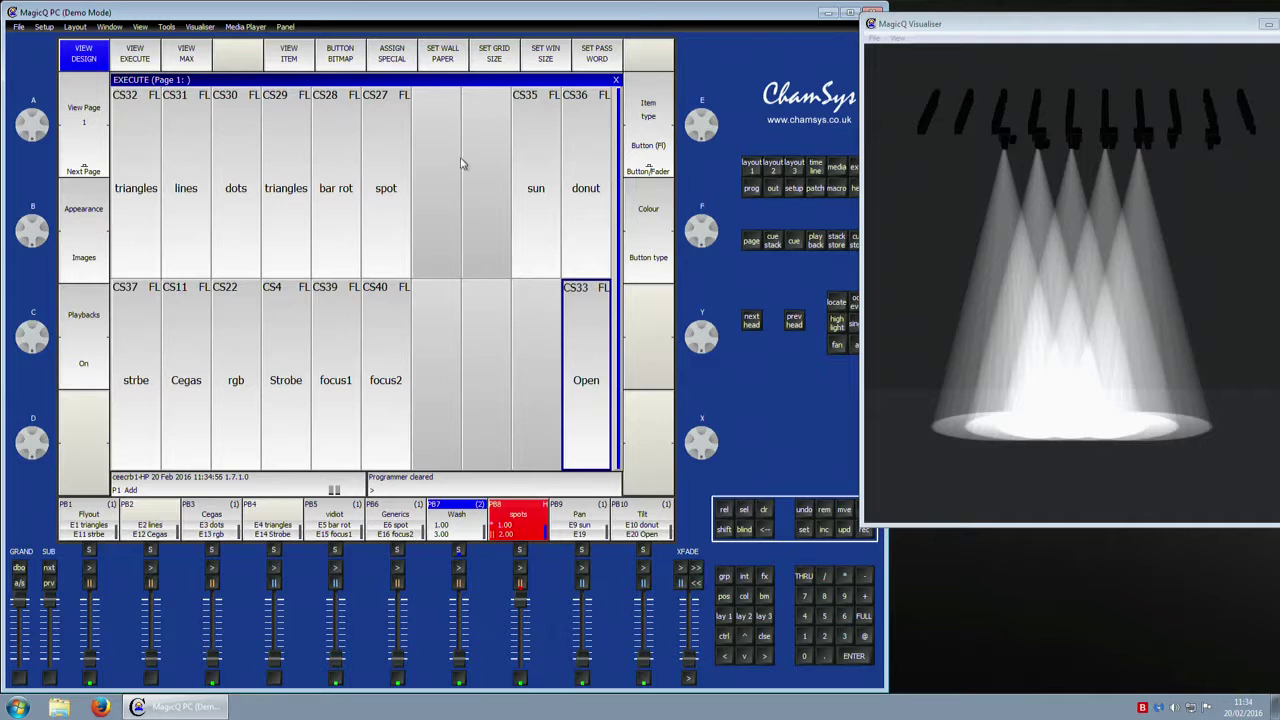
left_click_drag(462, 163, 452, 345)
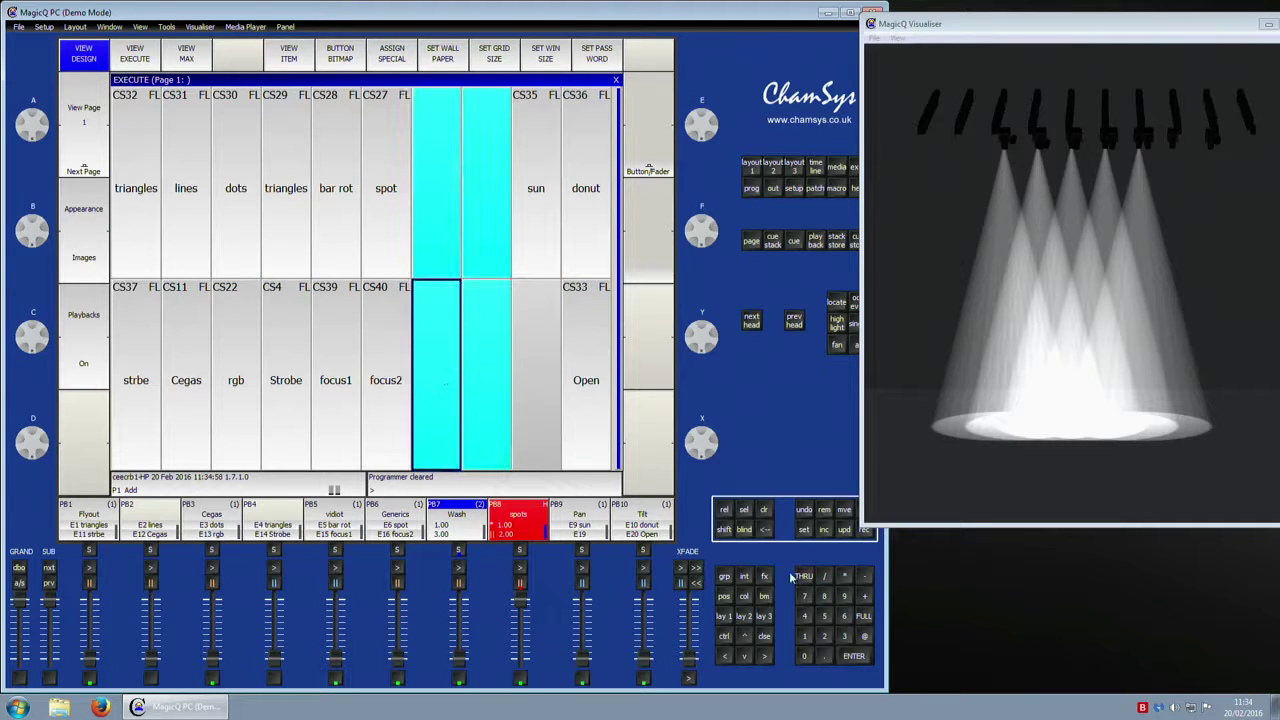
Step: Raise the Wash playback to full, advance the spots playback to cue 2.00, and lower Wash back to zero
left_click_drag(463, 657, 463, 572)
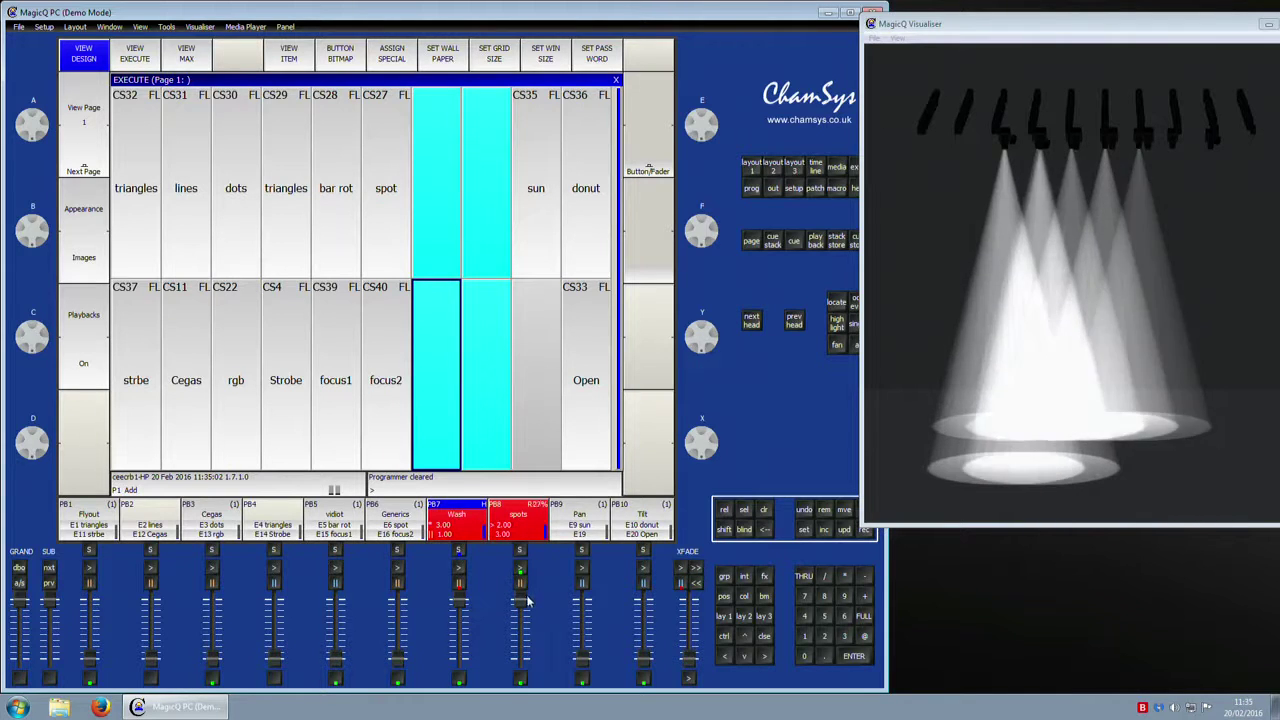
left_click_drag(468, 598, 480, 695)
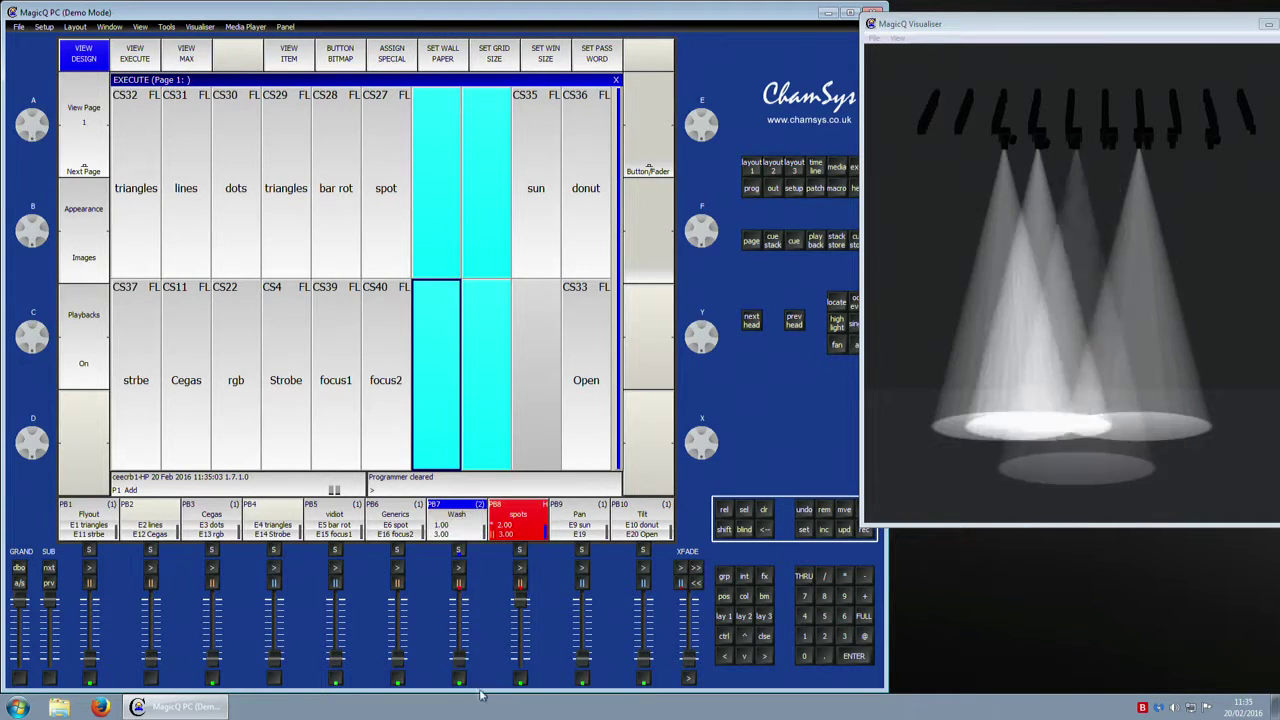
Step: Open the cue stack of the spots playback and step through its cues with Go
double_click(521, 550)
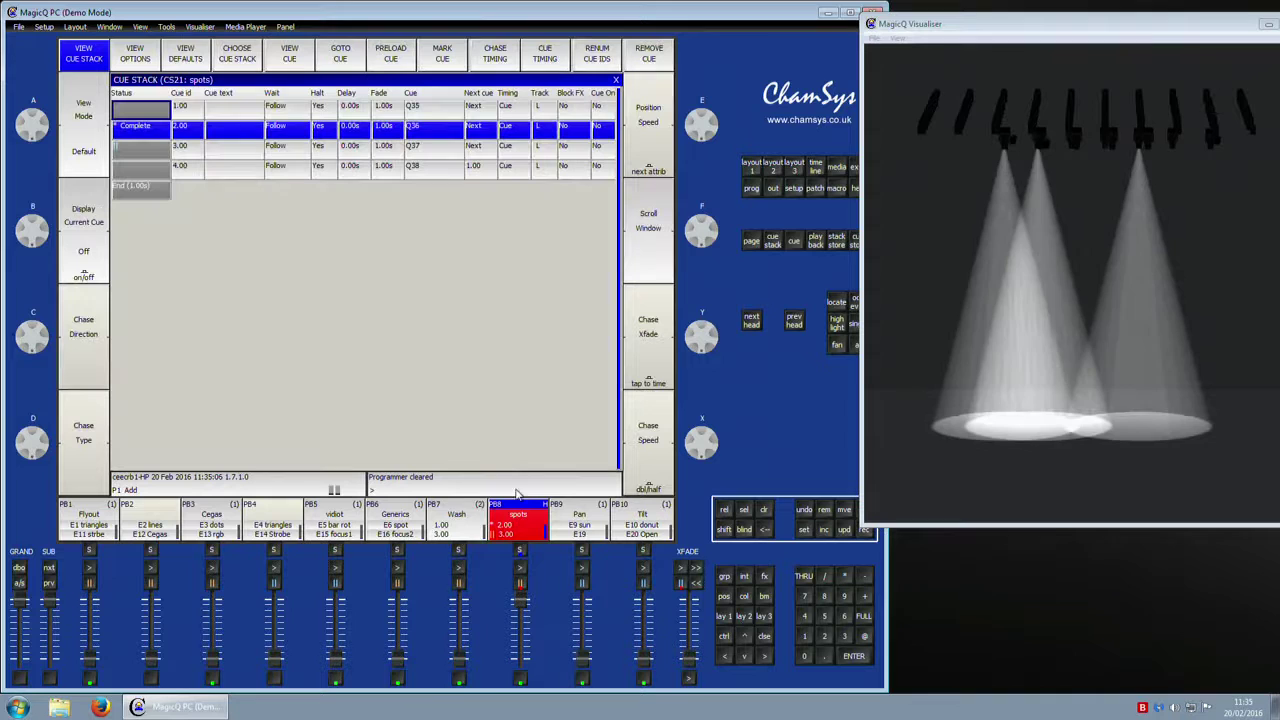
left_click(520, 568)
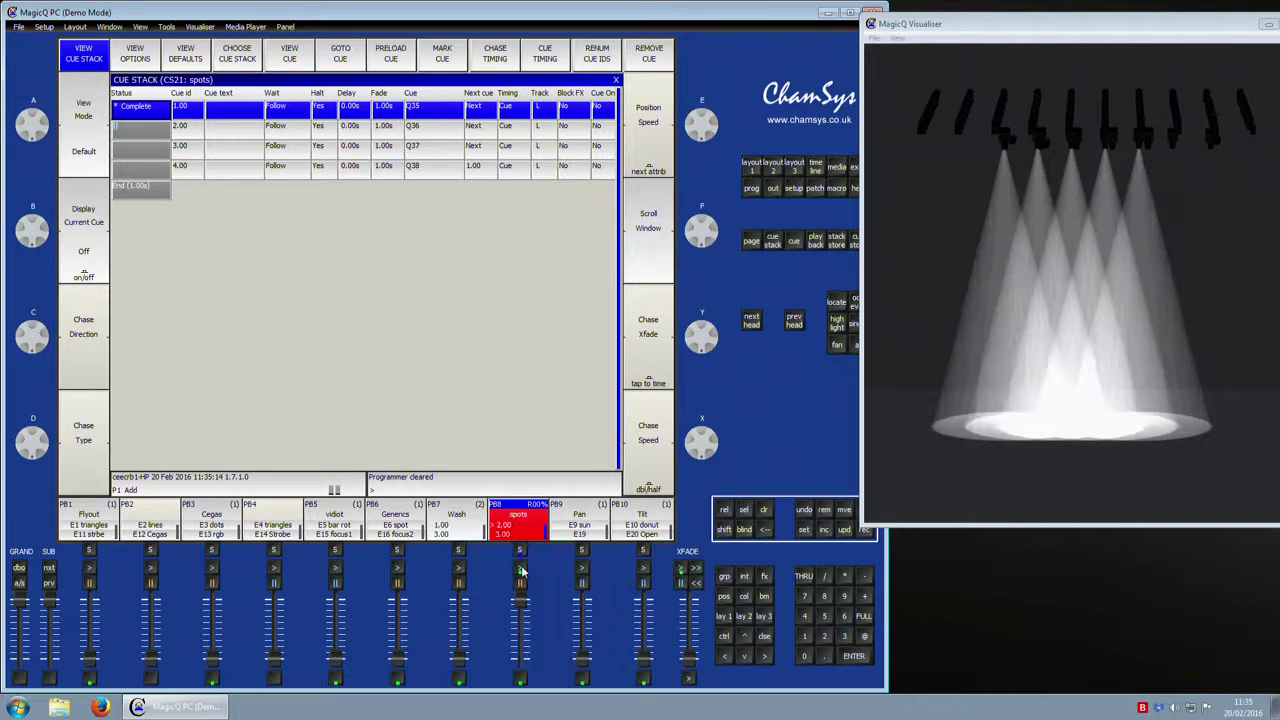
left_click(521, 570)
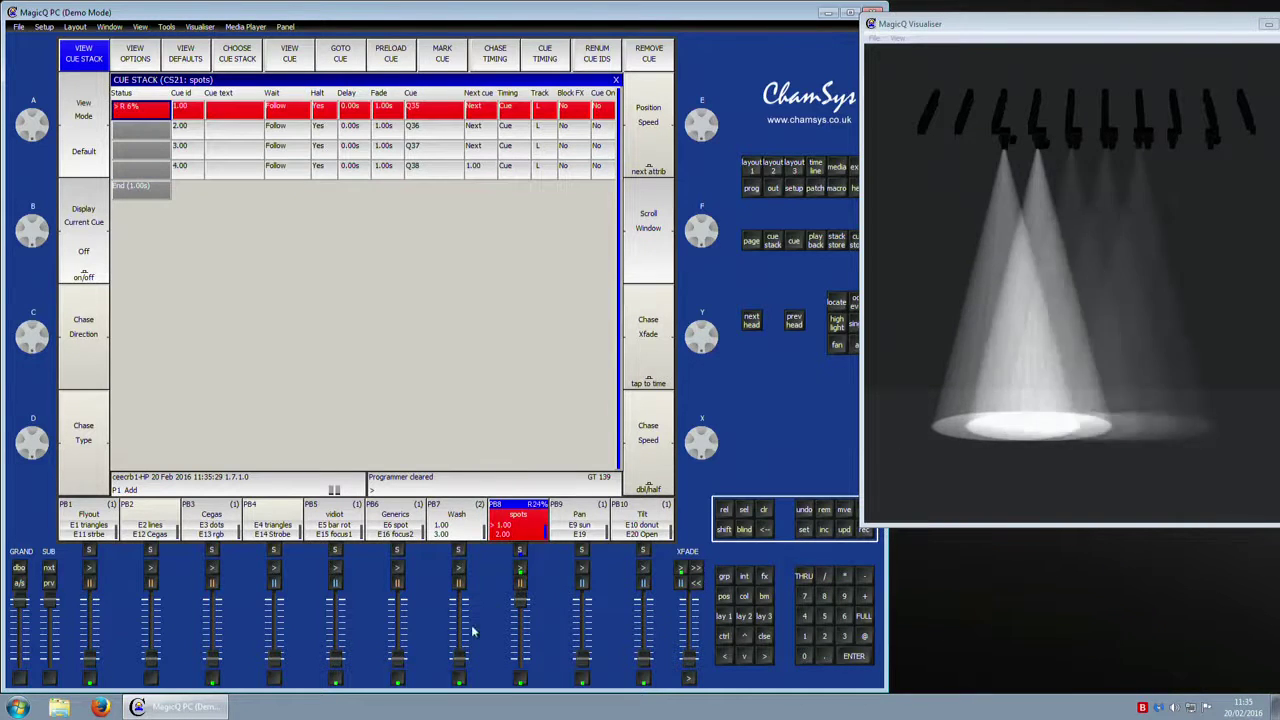
Step: Raise the Wash playback and lower it back to zero, and return to the Execute window
left_click(458, 614)
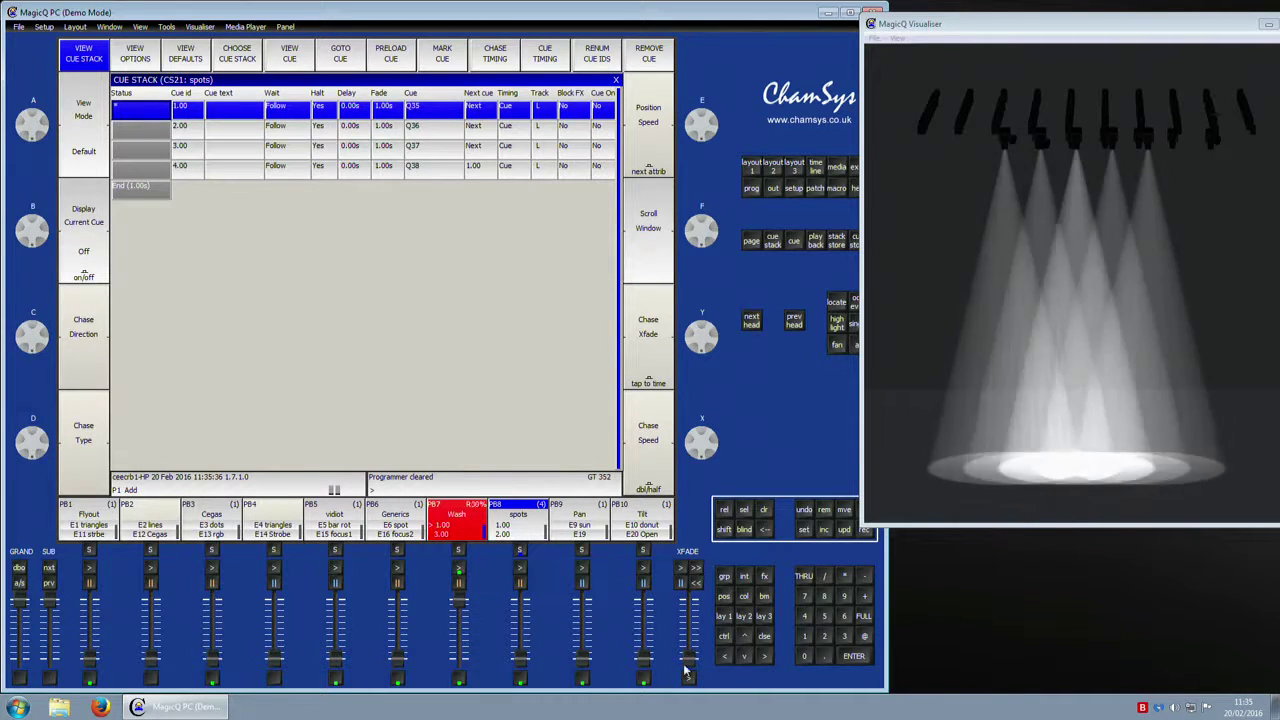
left_click_drag(459, 598, 460, 662)
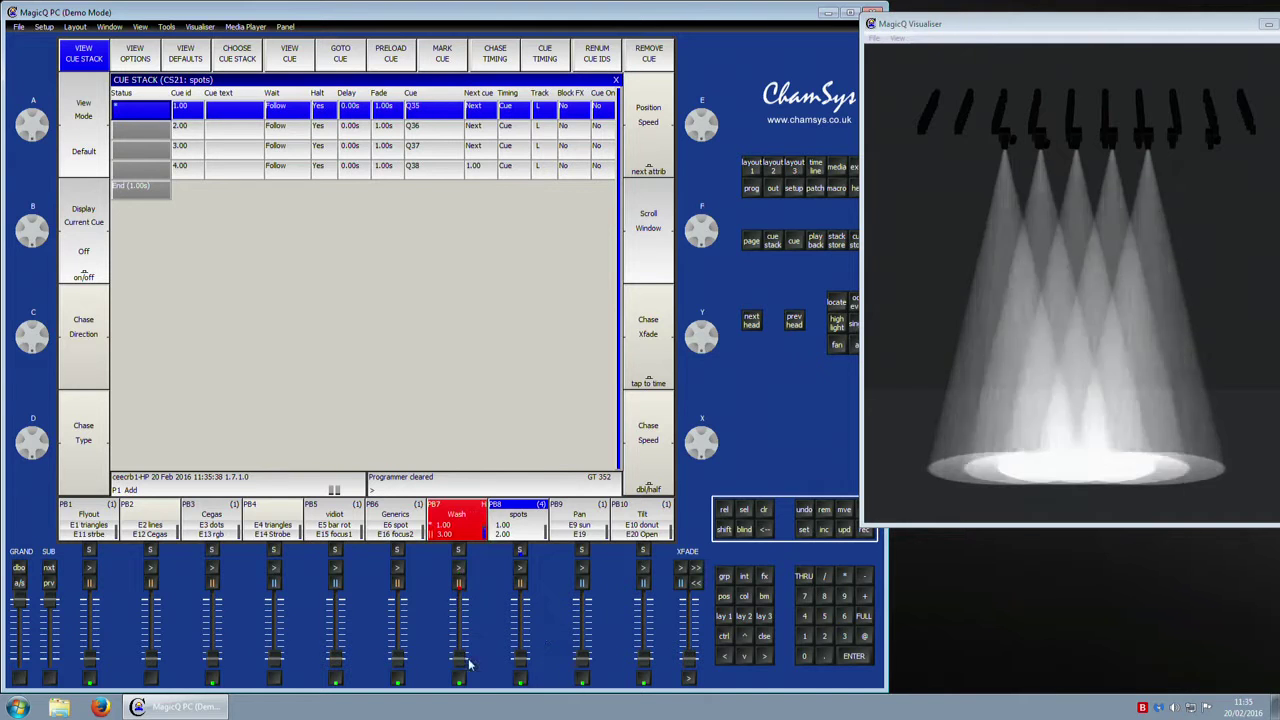
left_click(853, 172)
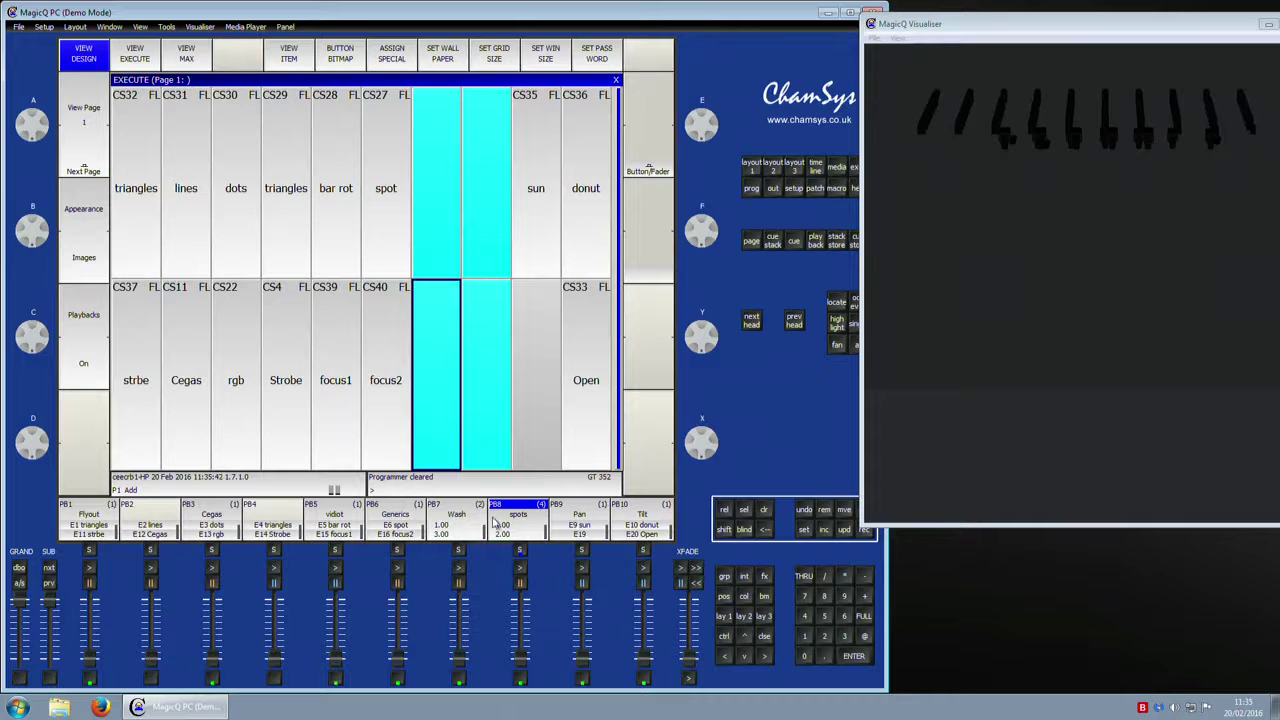
Step: Switch between the spots cue stack and the Execute window, ending on the empty execute cell beside Open
left_click(519, 551)
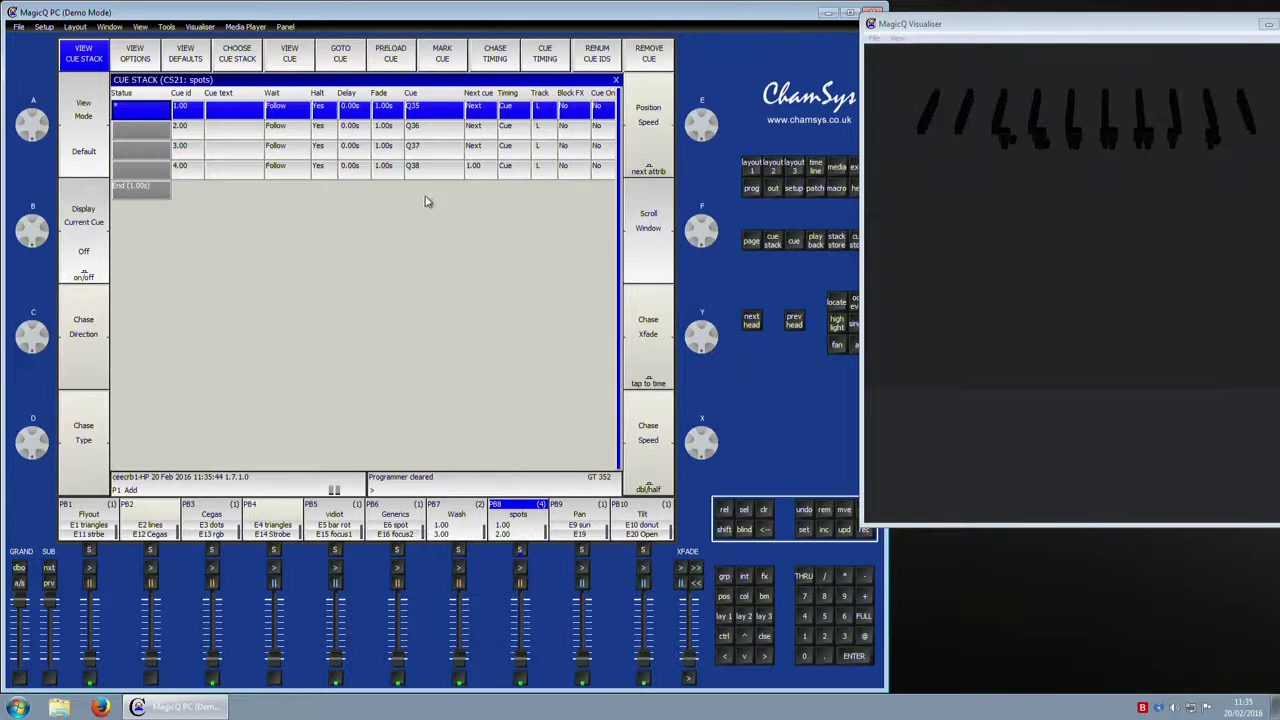
left_click(855, 172)
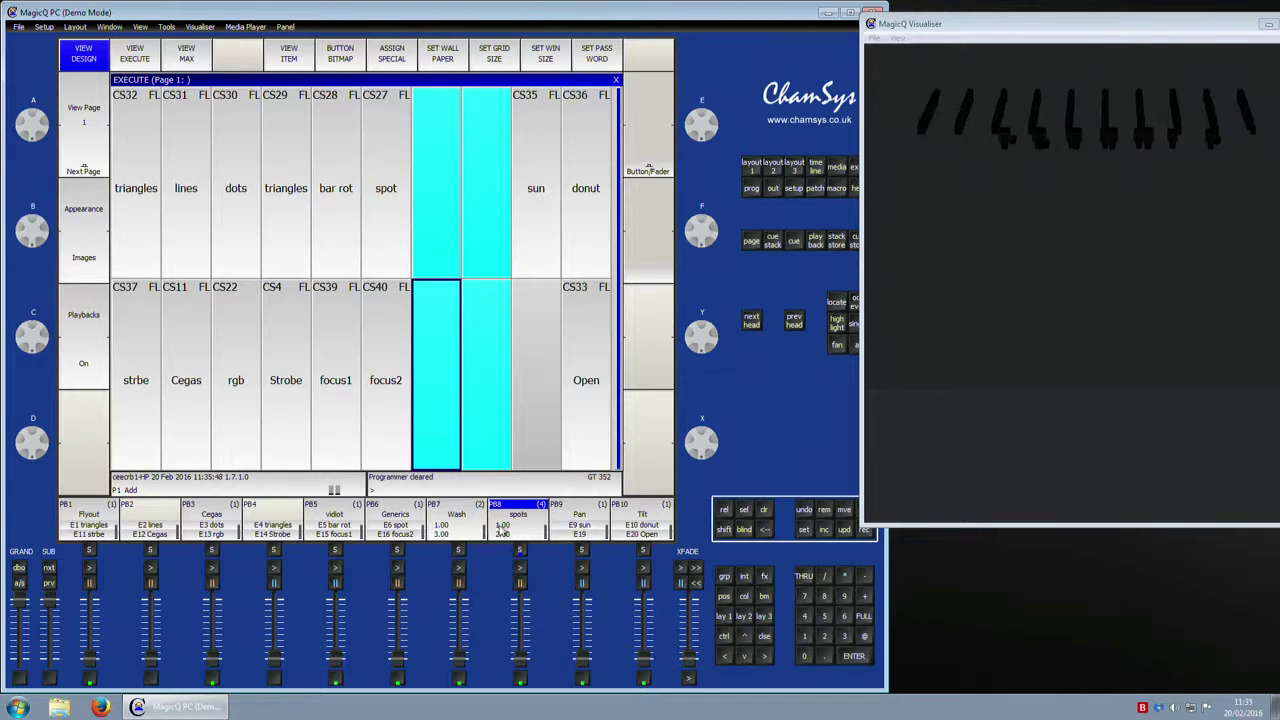
left_click(521, 552)
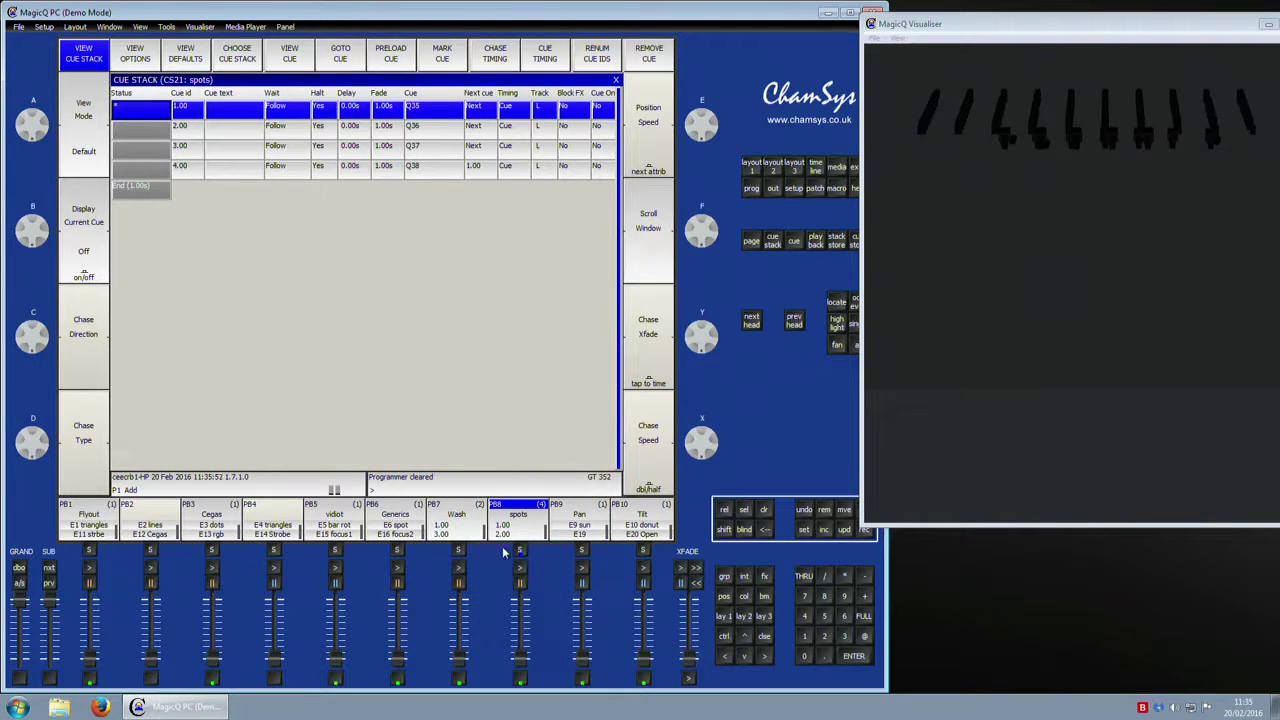
left_click(856, 172)
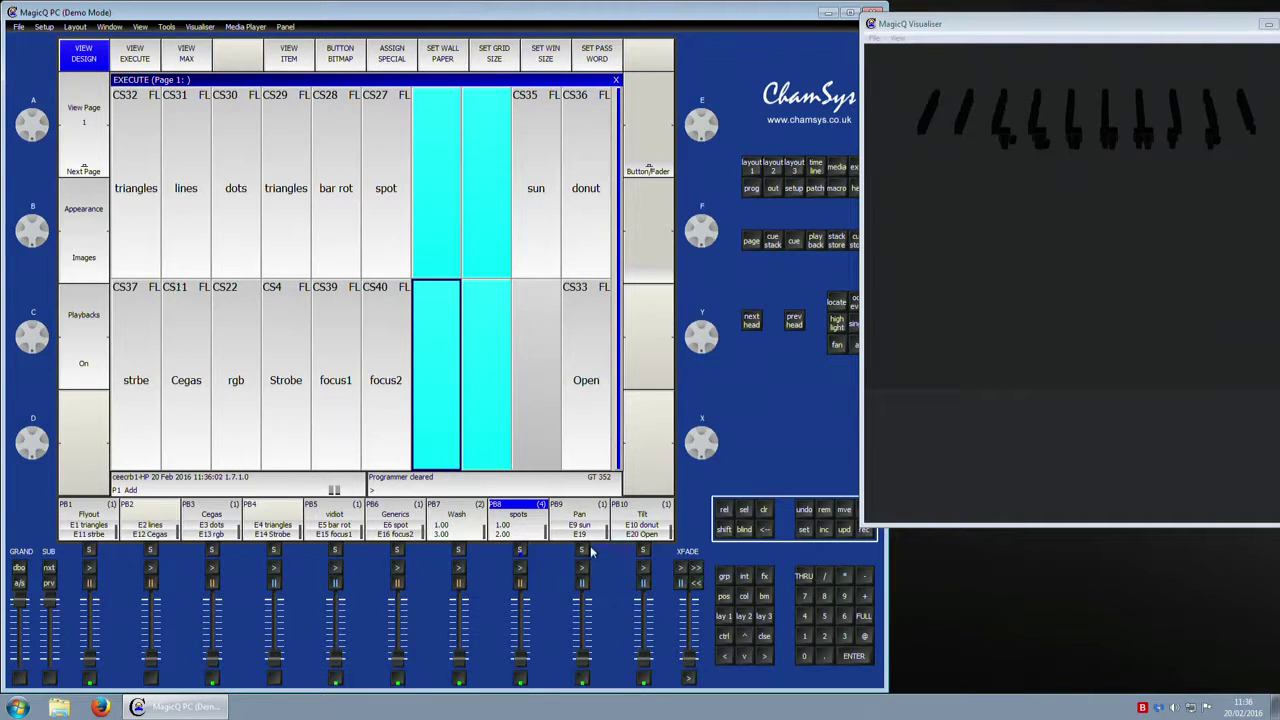
left_click(541, 348)
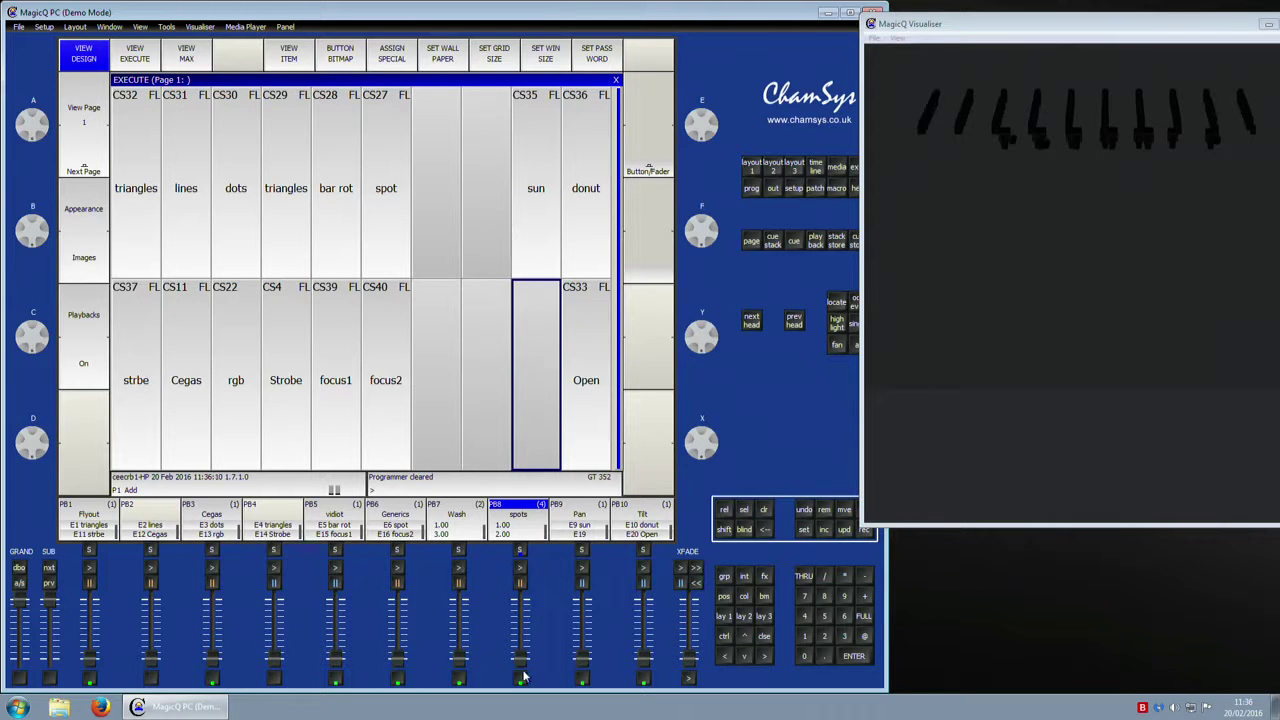
Step: Raise the spots, Flyout, Tilt and Pan playback faders to combine the spot beams with movement
left_click_drag(524, 672, 521, 616)
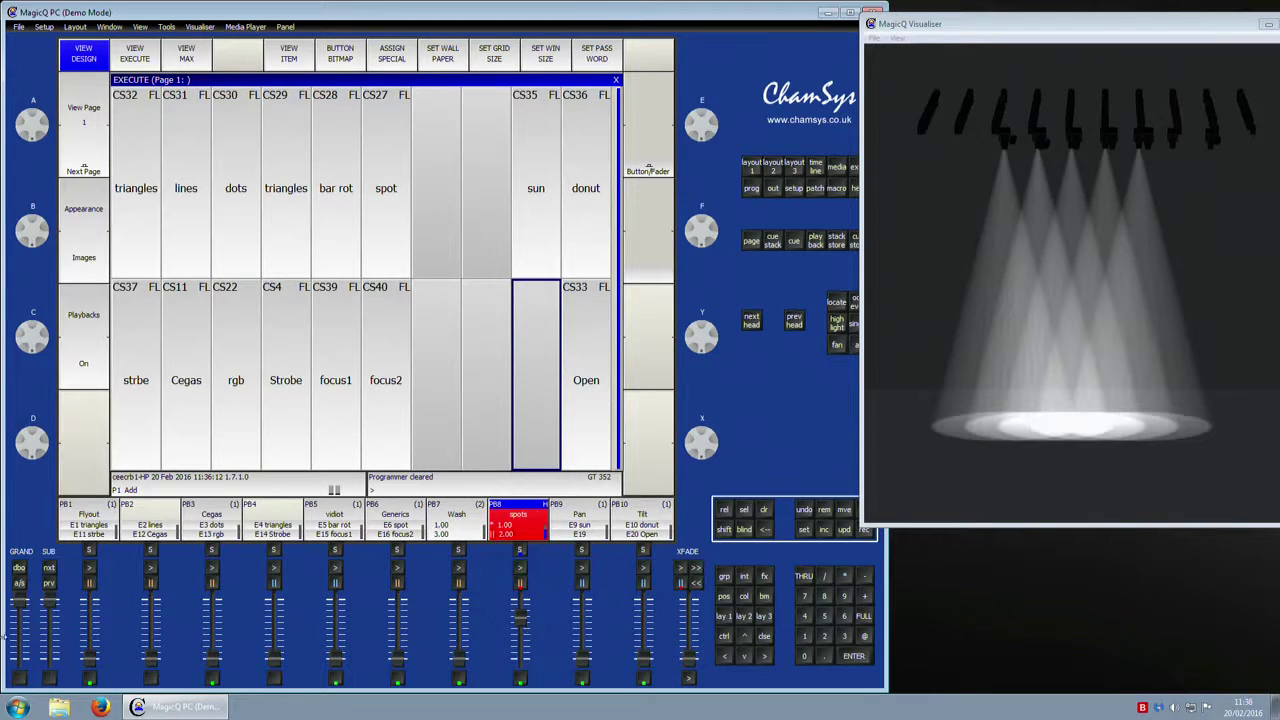
left_click_drag(90, 668, 103, 612)
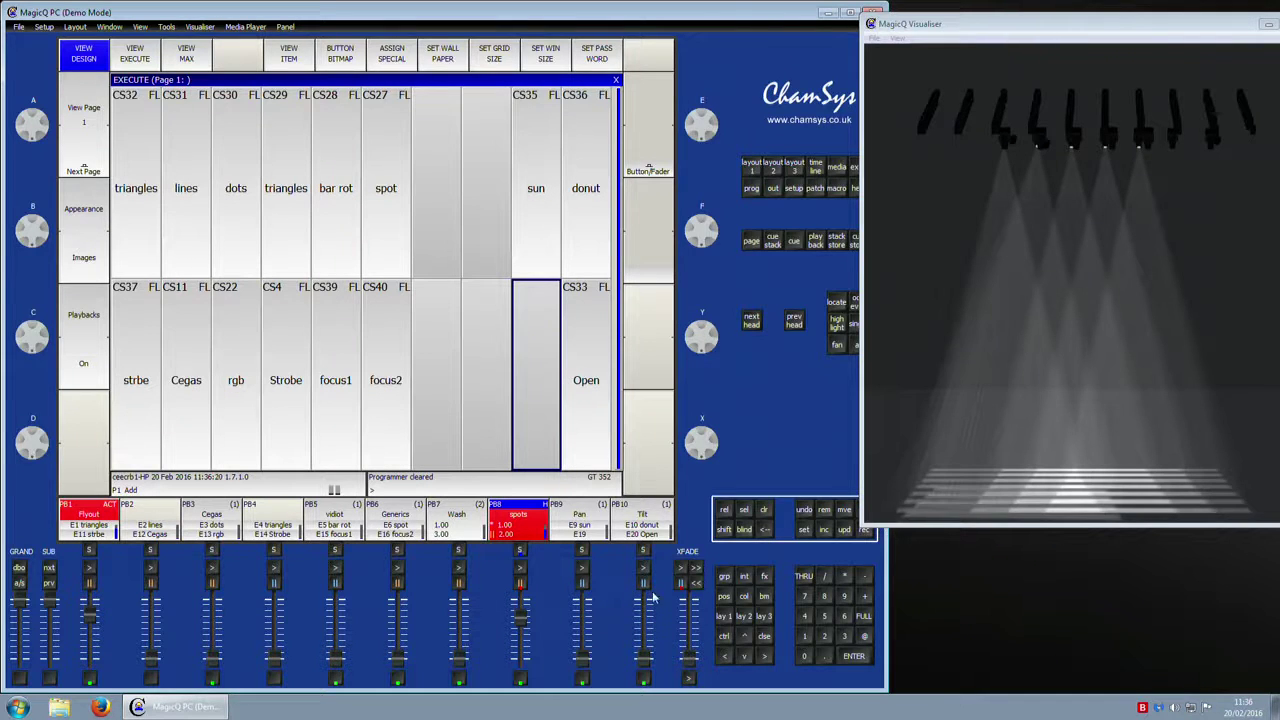
left_click_drag(643, 640, 645, 627)
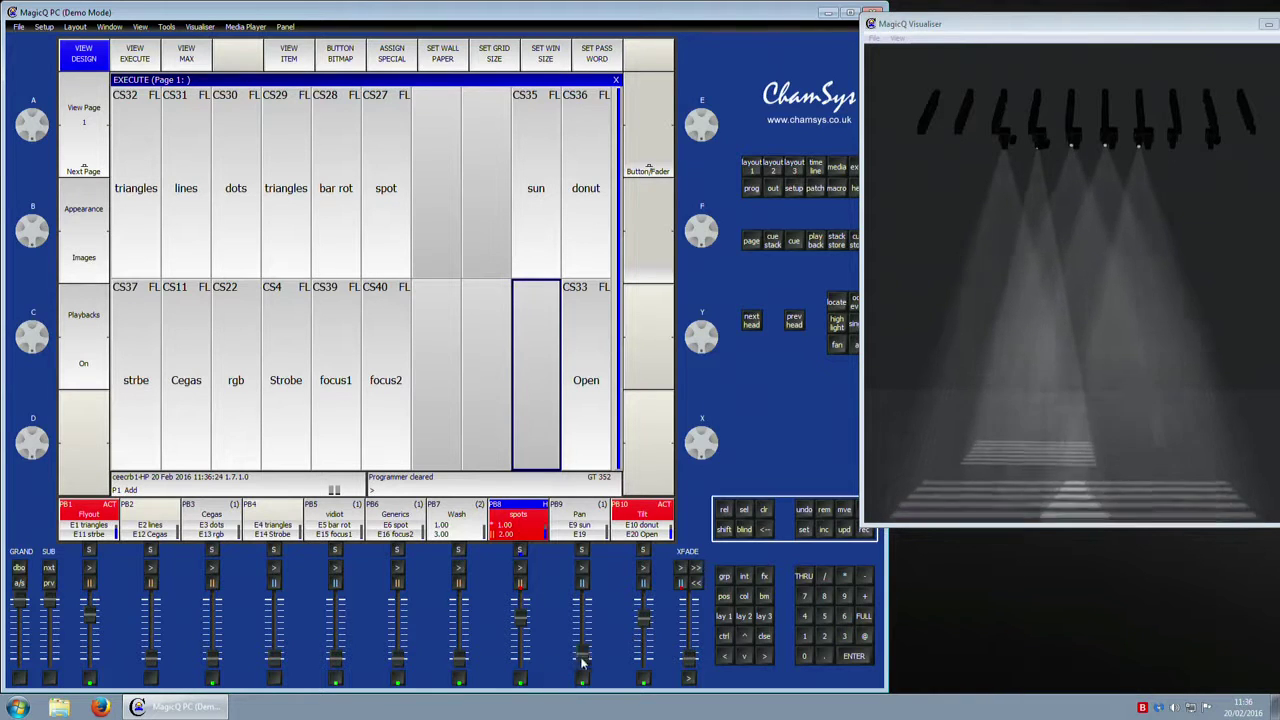
left_click_drag(583, 660, 583, 625)
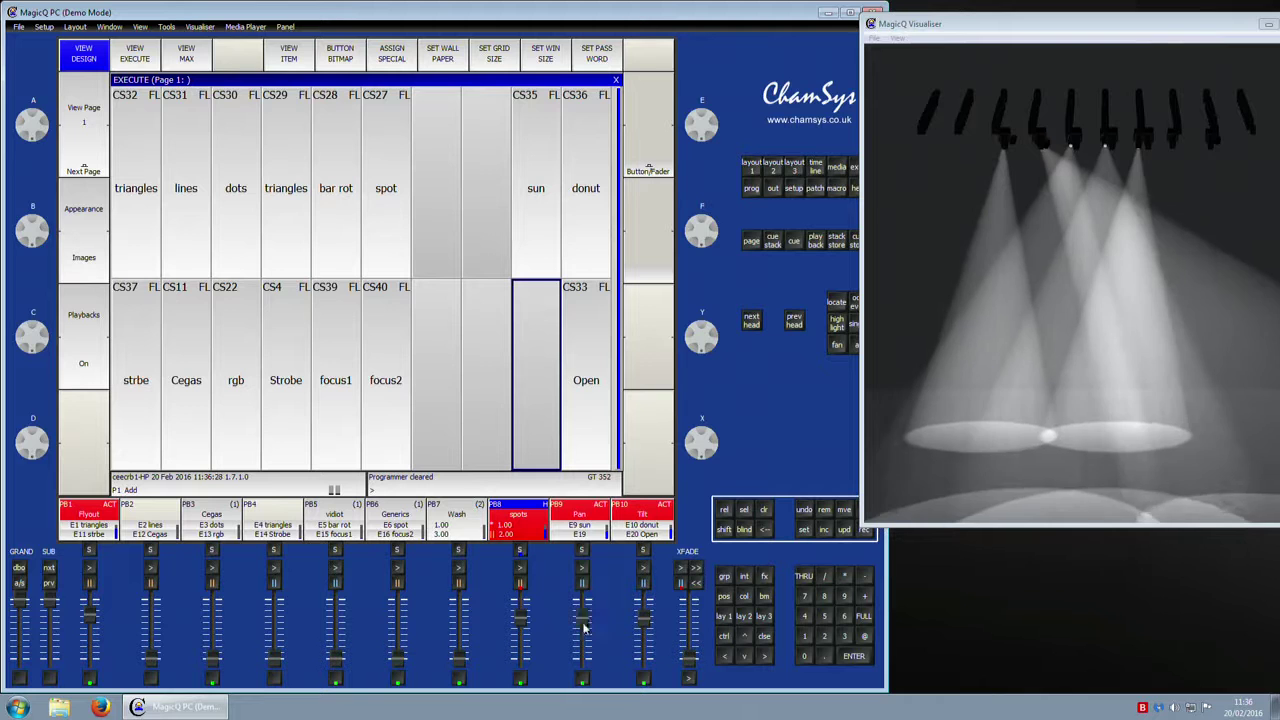
mouse_move(585, 627)
left_mouse_down()
mouse_move(584, 662)
mouse_move(583, 607)
left_mouse_up()
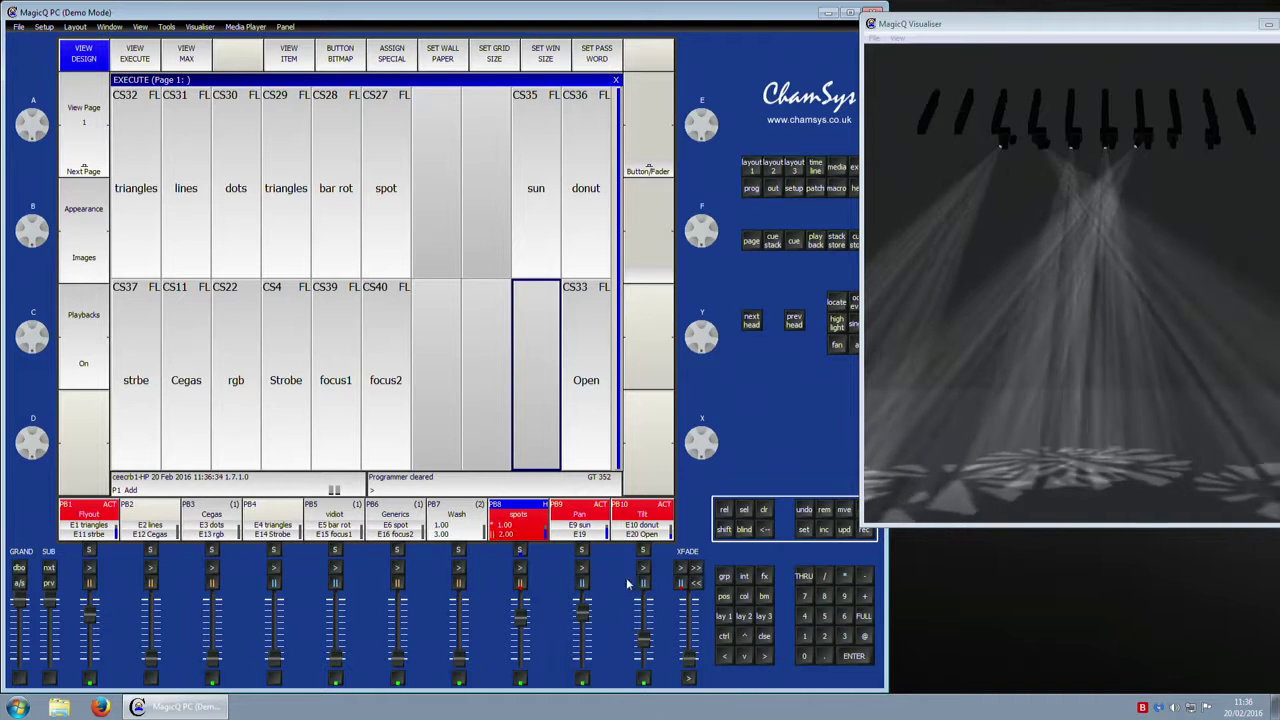
Step: Fire the Open execute and raise the Generics playback fader partway
left_click(586, 380)
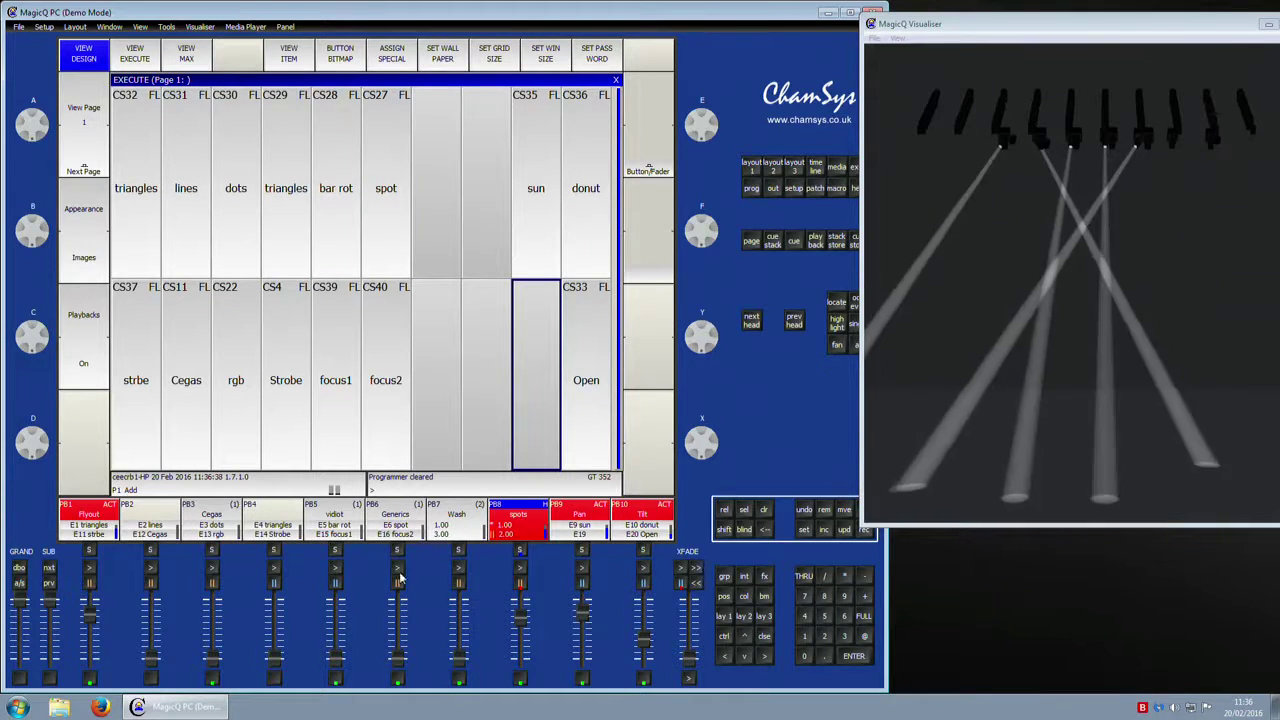
mouse_move(400, 665)
left_mouse_down()
mouse_move(400, 626)
mouse_move(405, 642)
left_mouse_up()
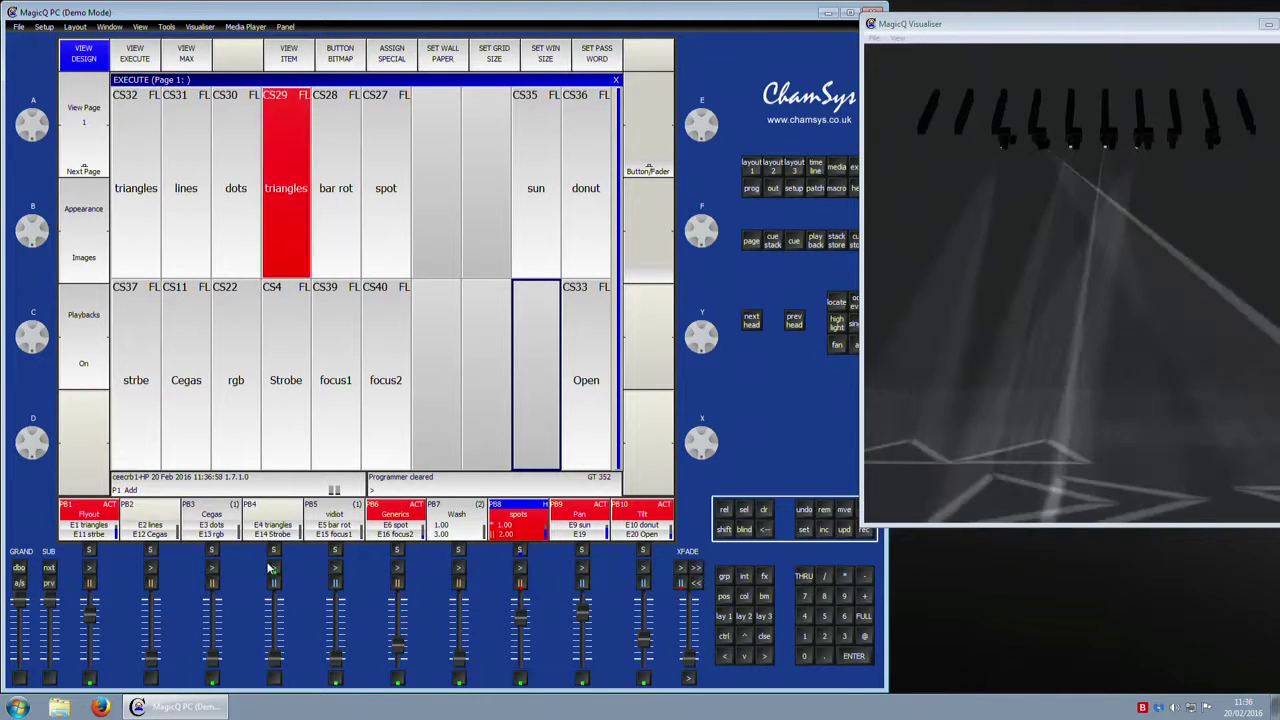
Step: Select the Cegas playback, bring its fader up and return it to zero
left_click(212, 551)
left_click(211, 680)
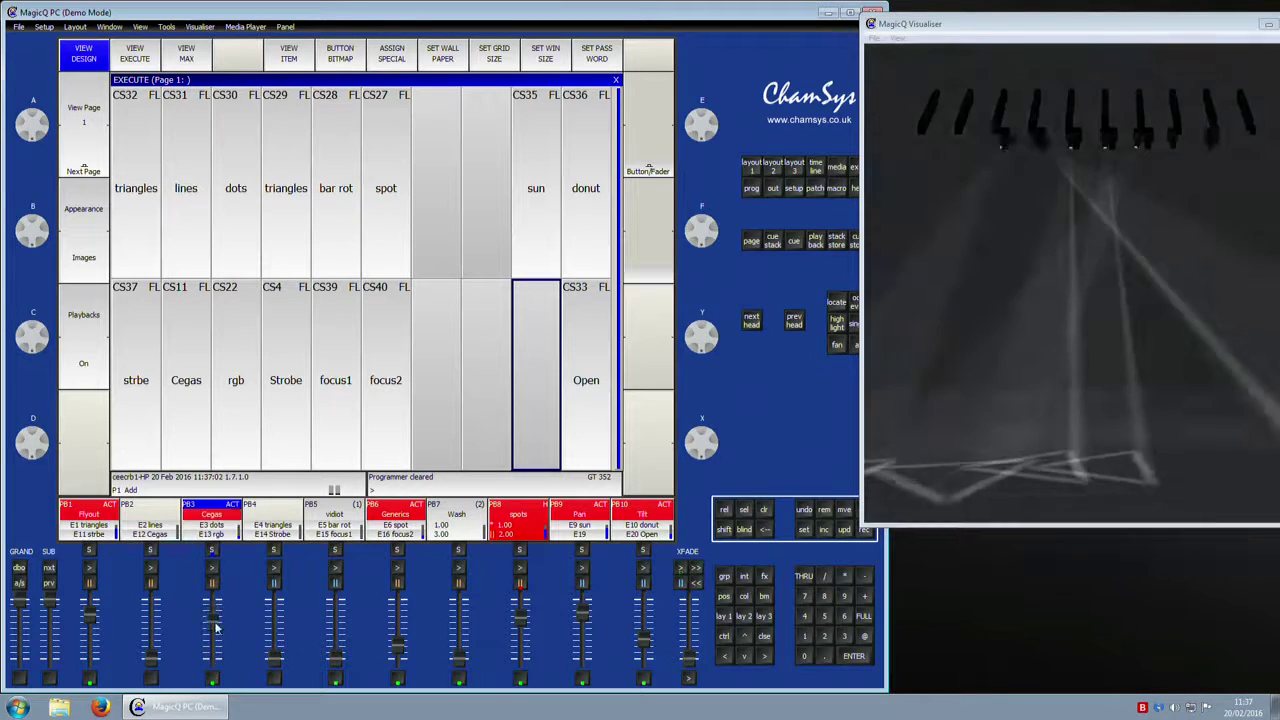
left_click(211, 680)
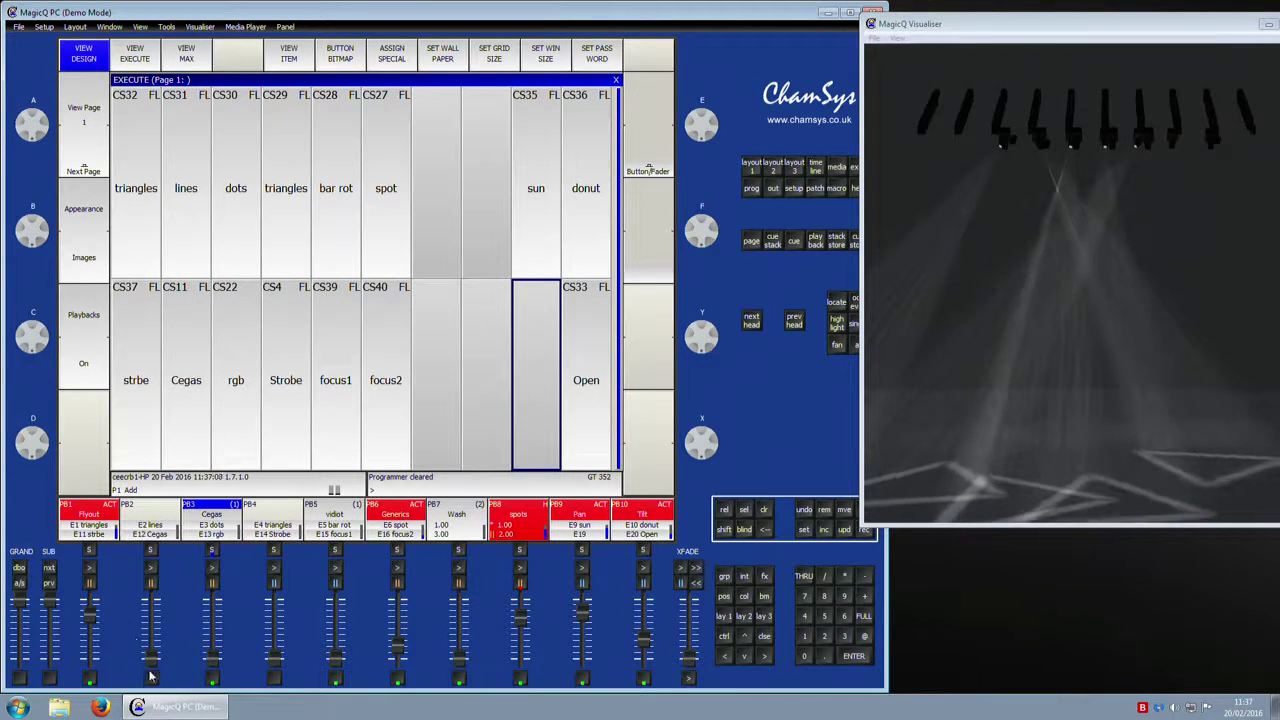
Step: Fire the strbe execute twice and the Cegas execute once from playbacks 1 and 2
left_click(88, 585)
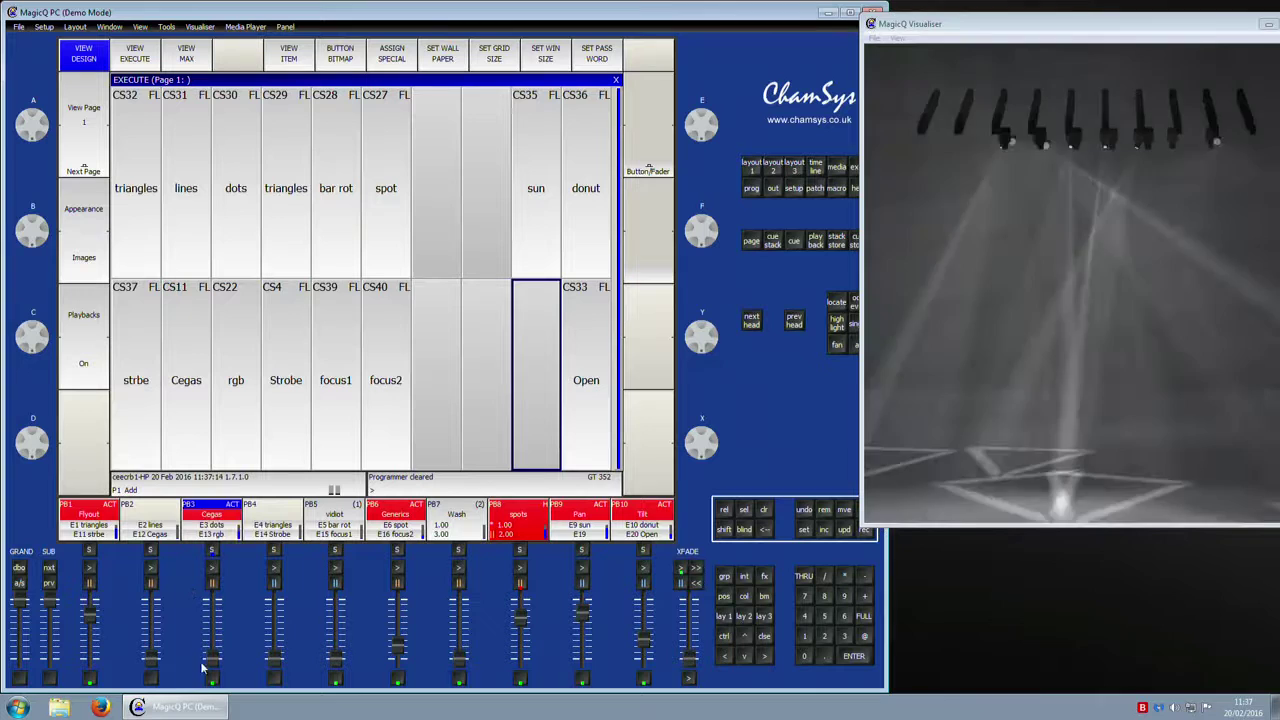
left_click(88, 584)
left_click(150, 585)
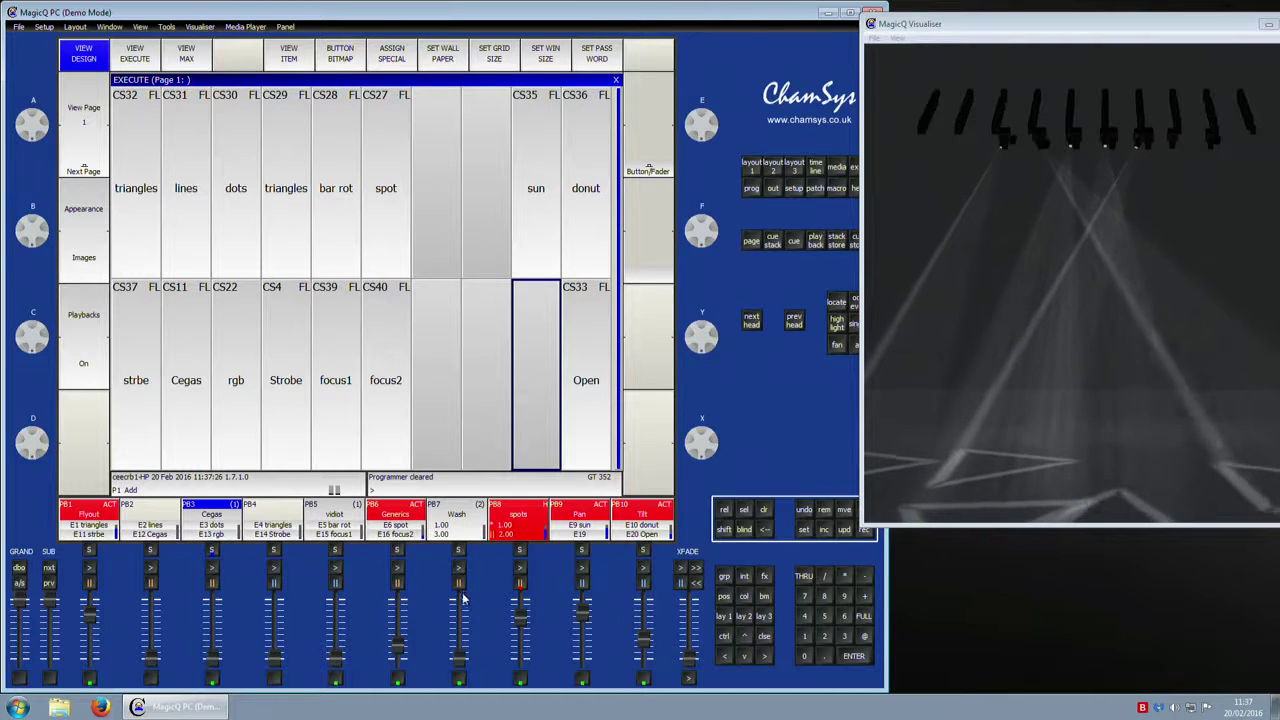
Step: View page 2 of the Execute window and return to page 1
mouse_move(708, 690)
left_mouse_down()
mouse_move(708, 645)
mouse_move(724, 688)
left_mouse_up()
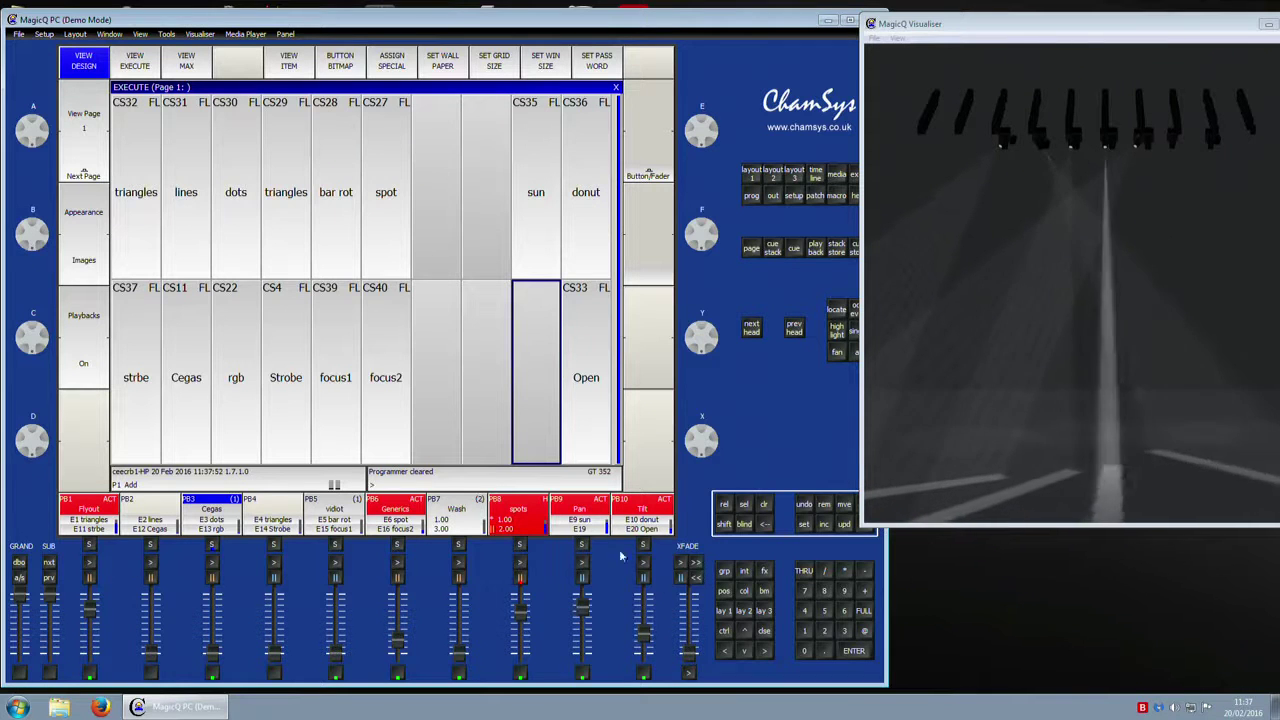
left_click(83, 170)
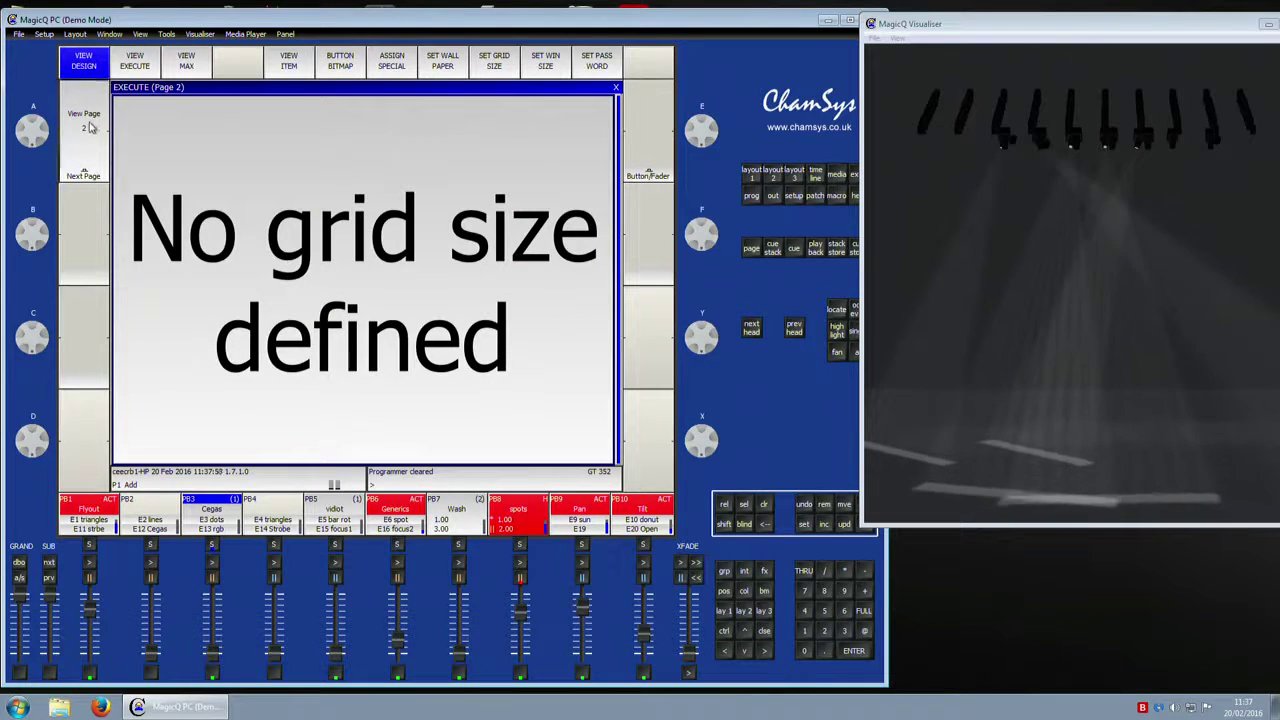
left_click(88, 125)
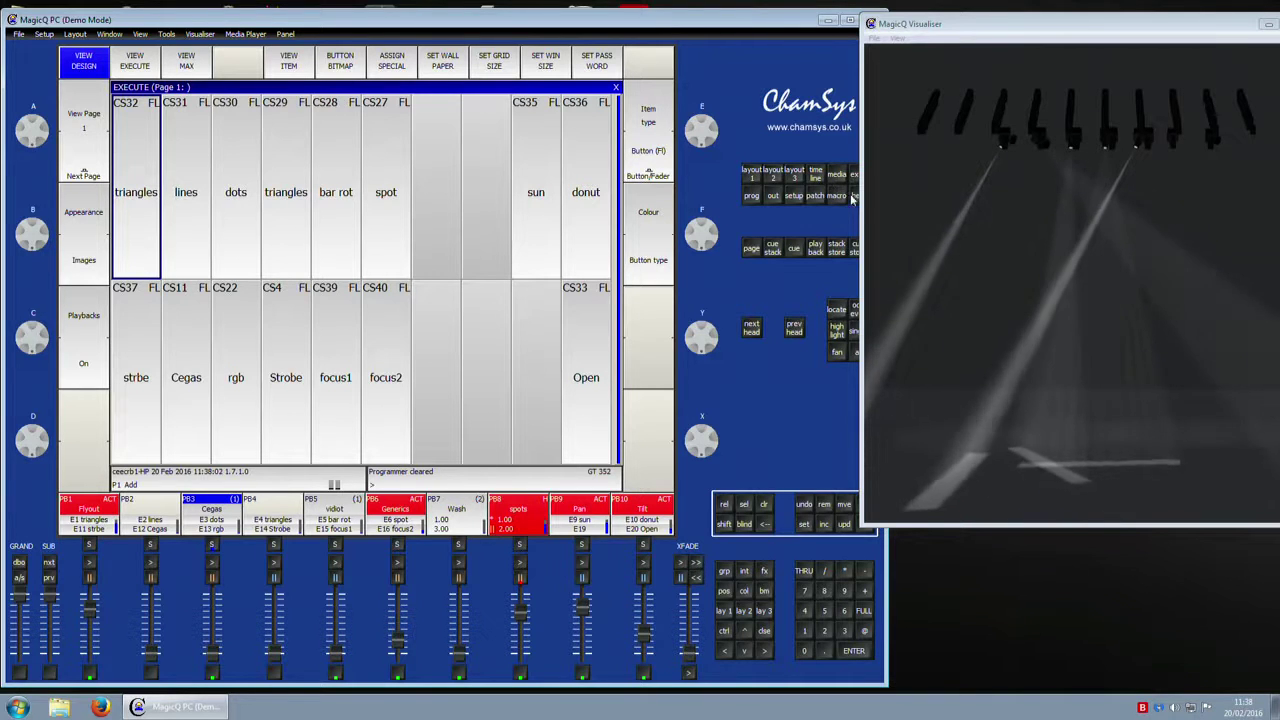
Step: Open the Playback settings in Setup and select the Playback Go/Pause use Exec Grid 1 parameter
left_click(794, 196)
left_click(252, 335)
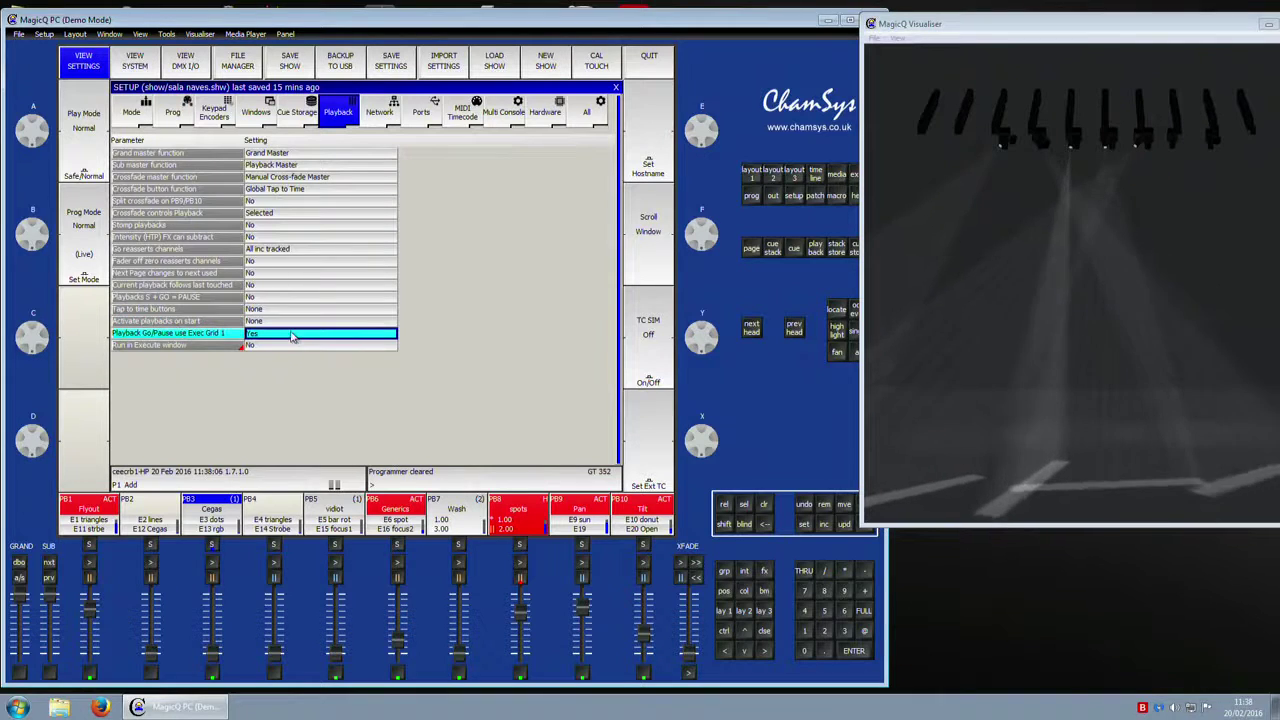